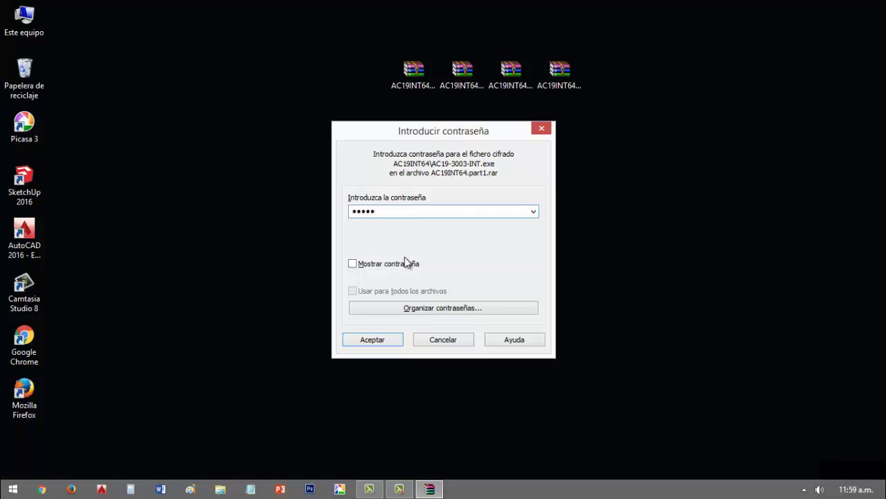
# Step: Confirm the archive password to extract AC19INT64, and place the extracted folder beneath the archives on the desktop
pyautogui.click(383, 343)
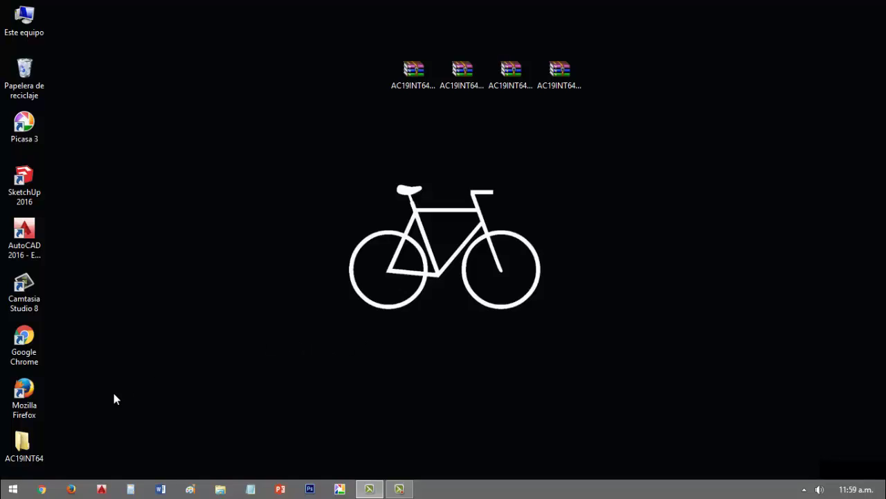
pyautogui.click(30, 444)
pyautogui.moveTo(31, 443); pyautogui.dragTo(556, 136)
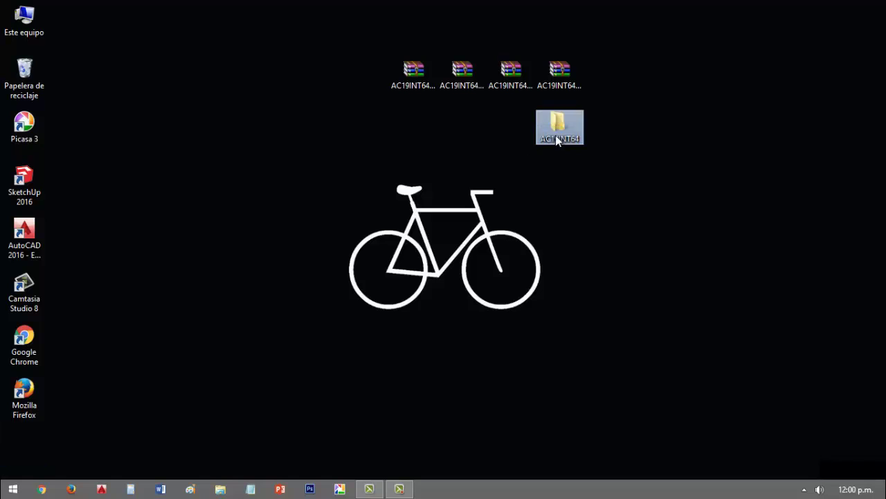
pyautogui.click(612, 160)
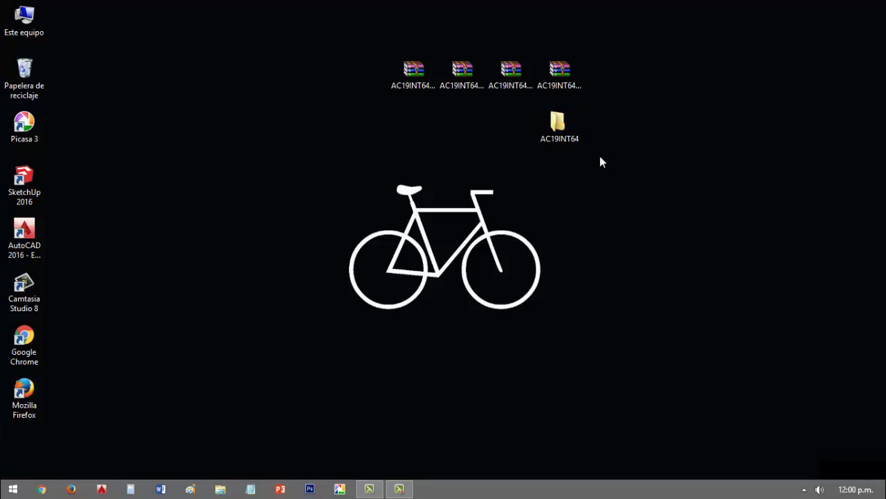
# Step: Open the extracted AC19INT64 folder and its nested AC19INT64 subfolder
pyautogui.doubleClick(568, 131)
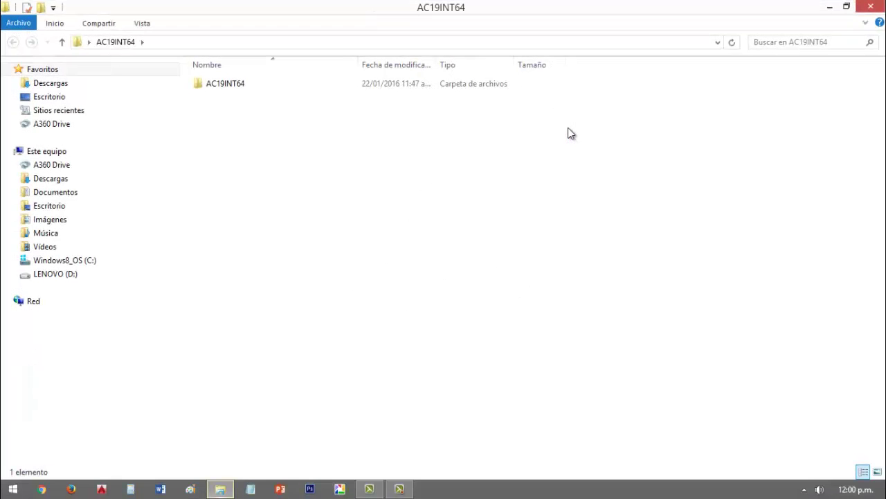
pyautogui.doubleClick(247, 84)
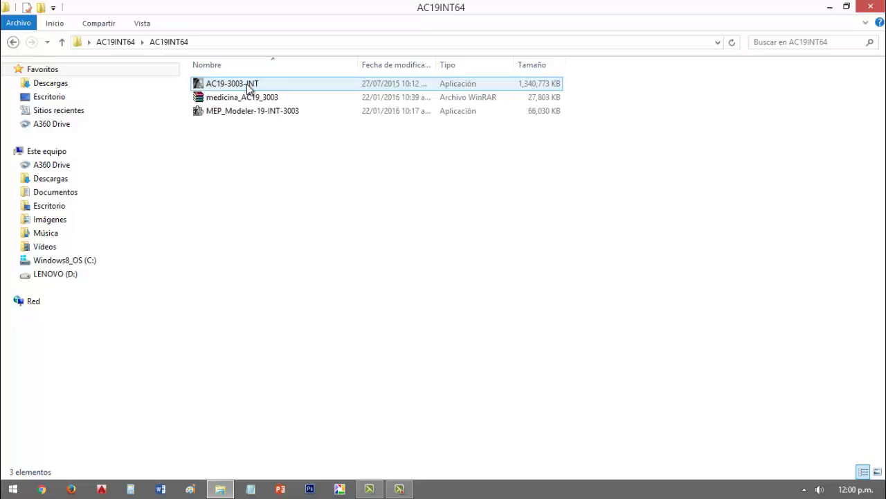
pyautogui.click(805, 490)
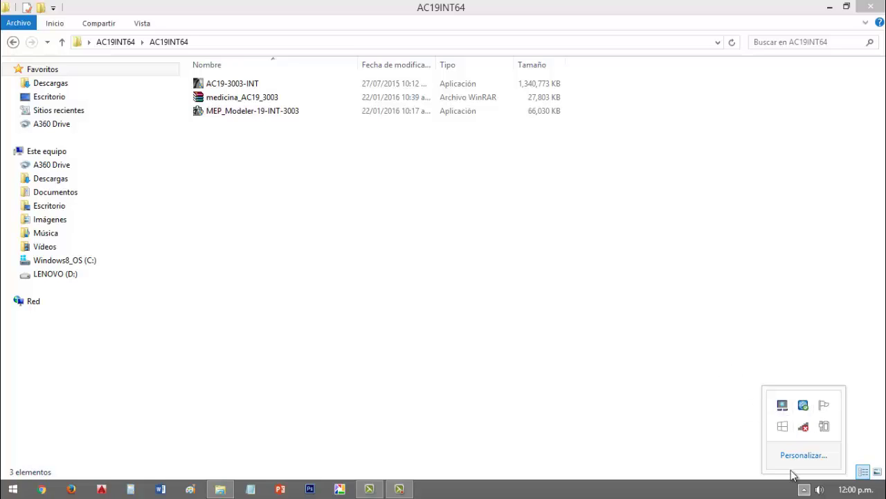
pyautogui.click(805, 490)
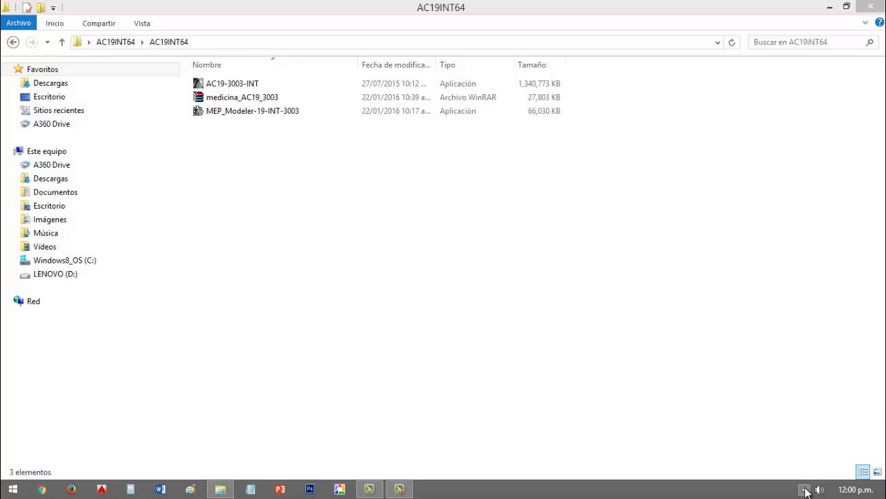
pyautogui.click(421, 272)
# Step: Launch the AC19-3003-INT installation package and unpack its installer files to the default temporary folder
pyautogui.click(244, 85)
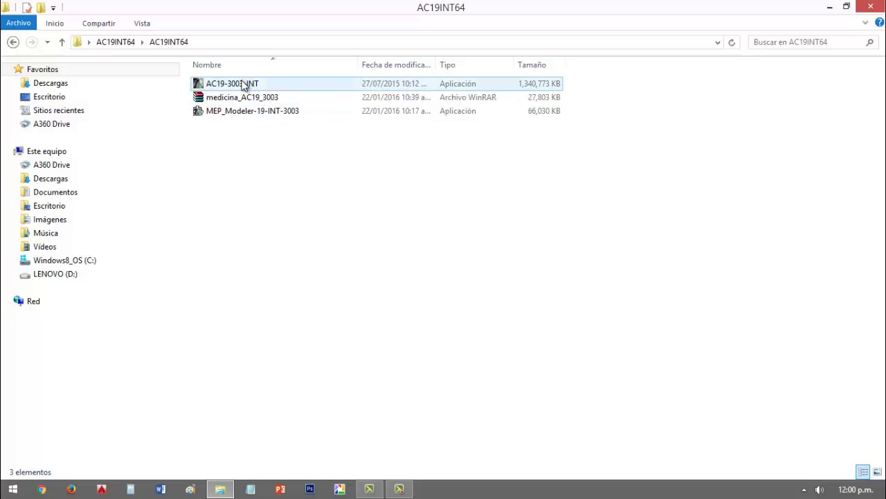
pyautogui.doubleClick(244, 85)
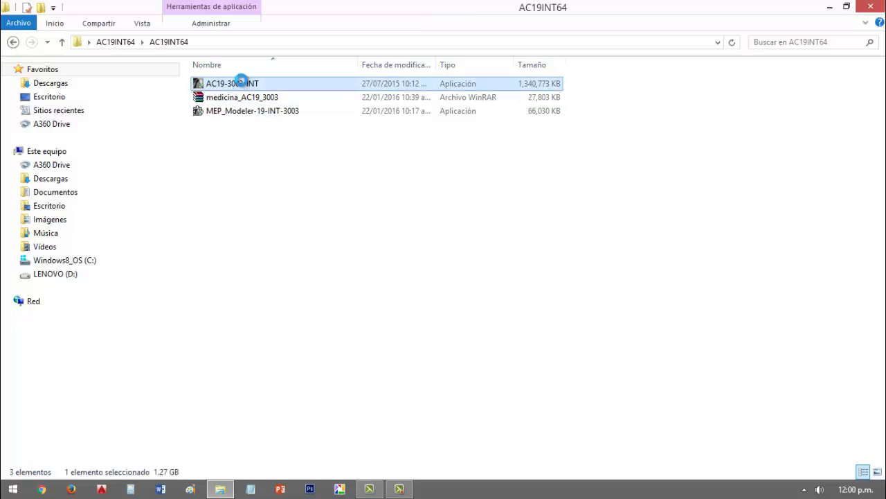
pyautogui.rightClick(239, 80)
pyautogui.click(290, 113)
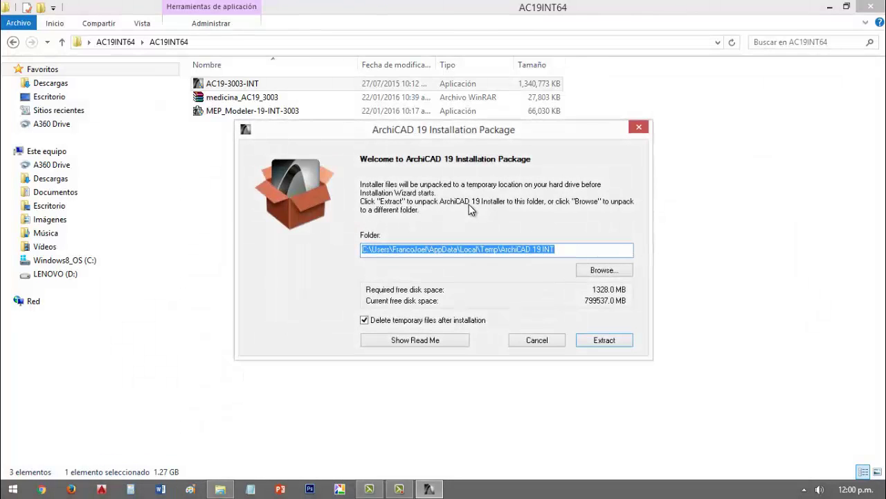
pyautogui.click(606, 340)
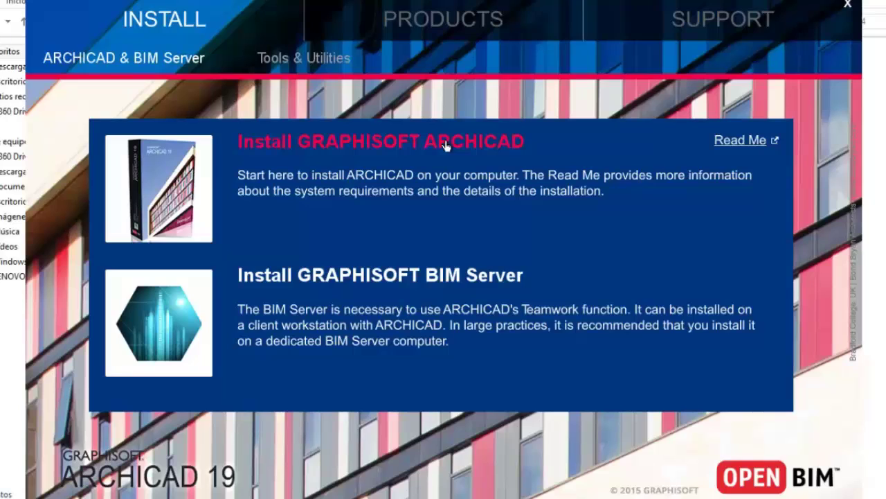
# Step: Start the GRAPHISOFT ARCHICAD installation and accept its license agreement
pyautogui.click(447, 145)
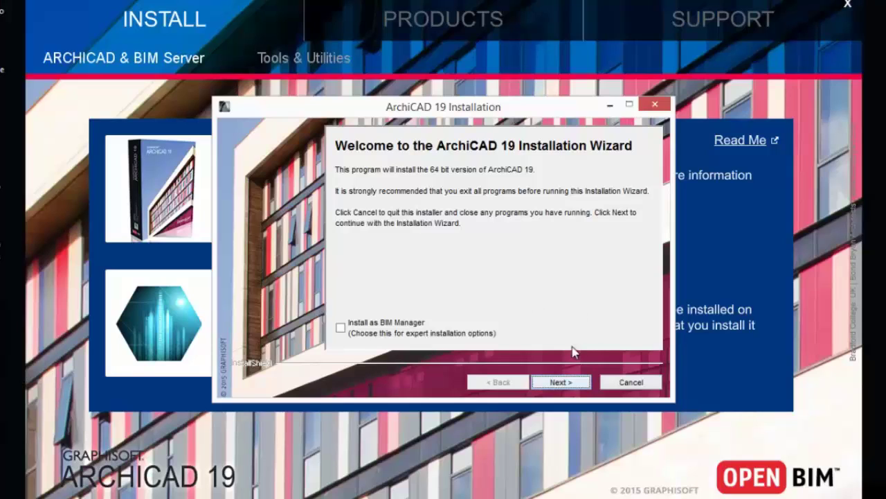
pyautogui.click(567, 386)
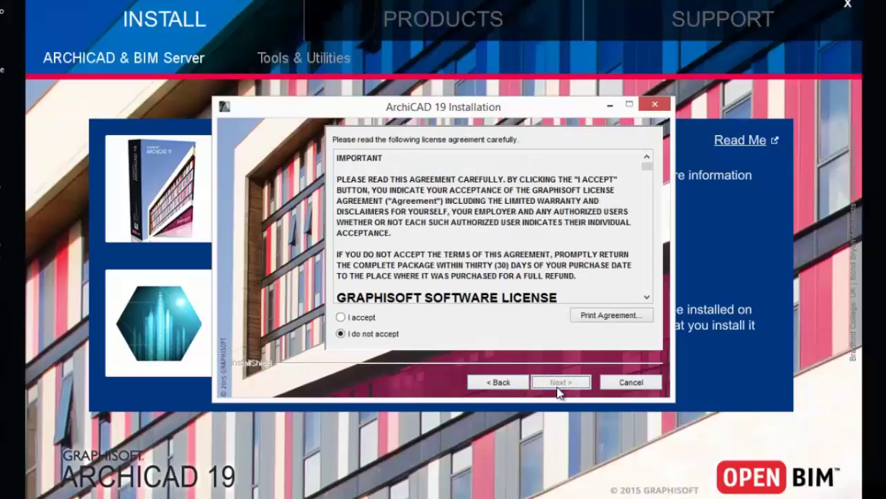
pyautogui.click(356, 318)
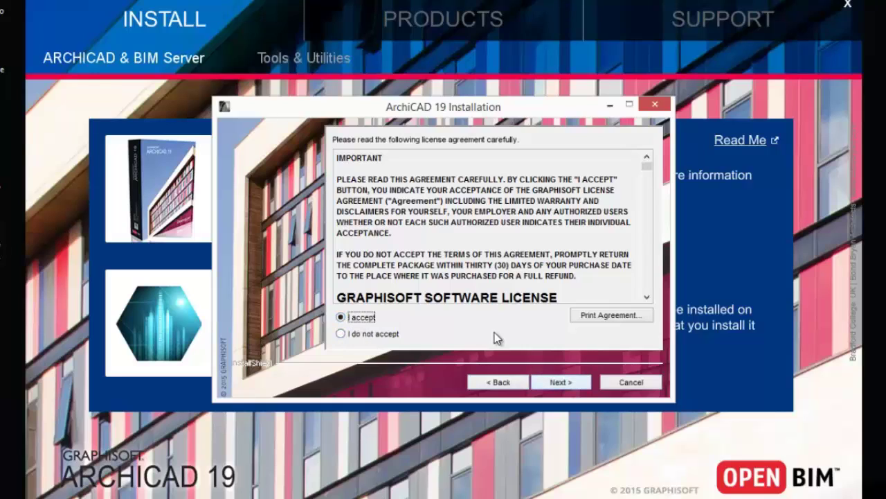
pyautogui.click(555, 382)
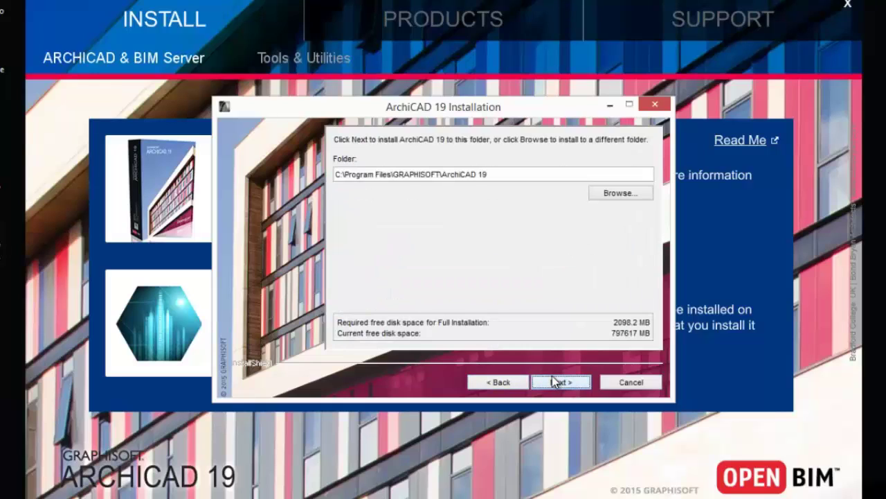
# Step: Install ArchiCAD 19 in C:\Program Files\GRAPHISOFT\ArchiCAD 19 using the Typical setup type
pyautogui.click(562, 387)
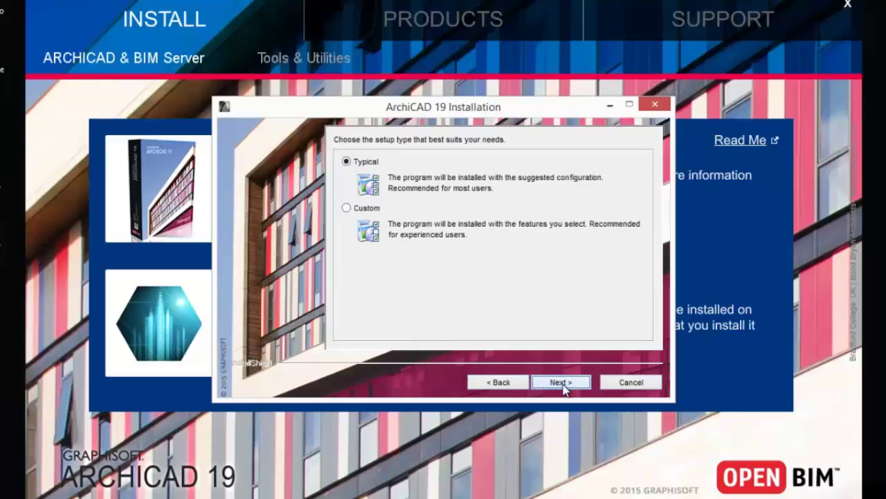
pyautogui.click(563, 388)
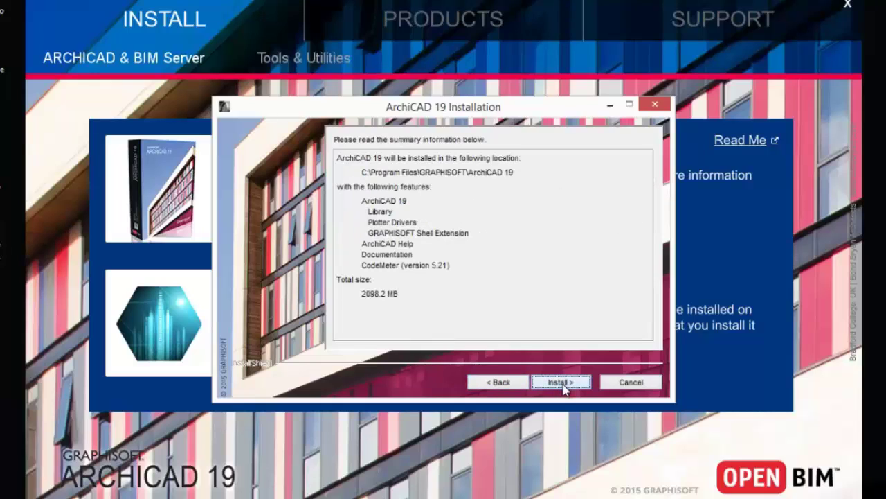
pyautogui.click(563, 387)
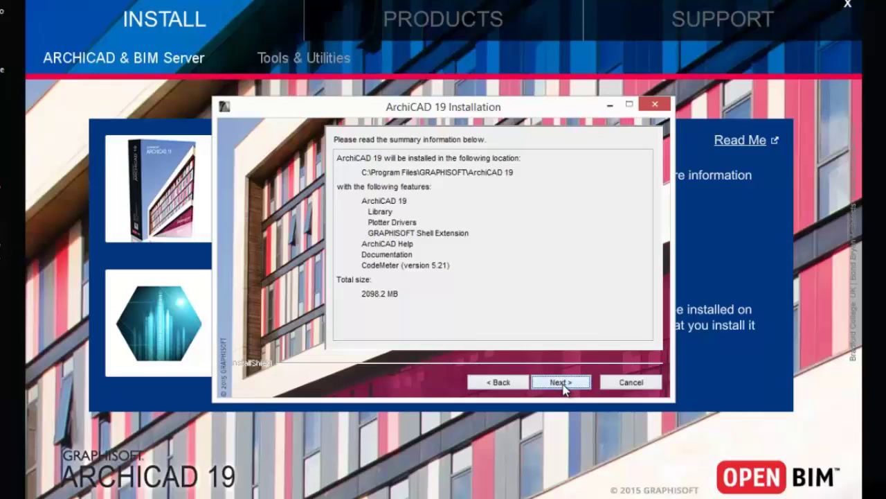
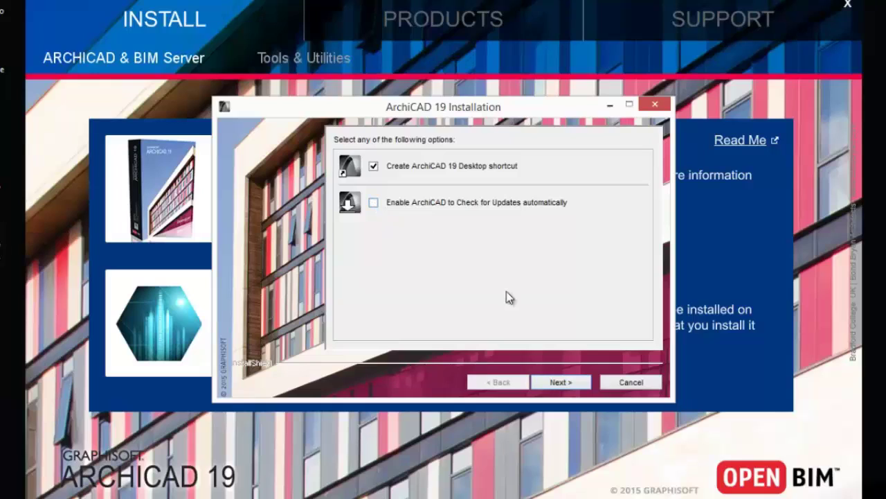
# Step: Finish the ArchiCAD 19 installation with a desktop shortcut and the computer restart postponed, and close the installer launcher
pyautogui.click(564, 380)
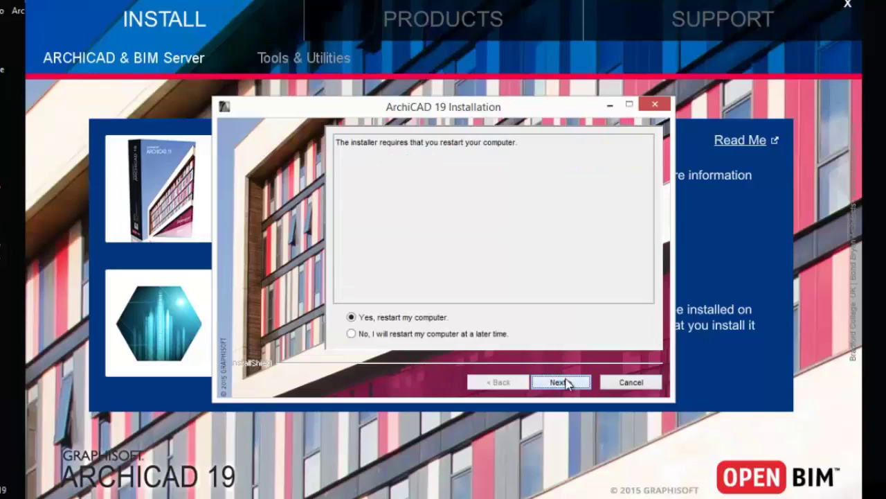
pyautogui.click(439, 335)
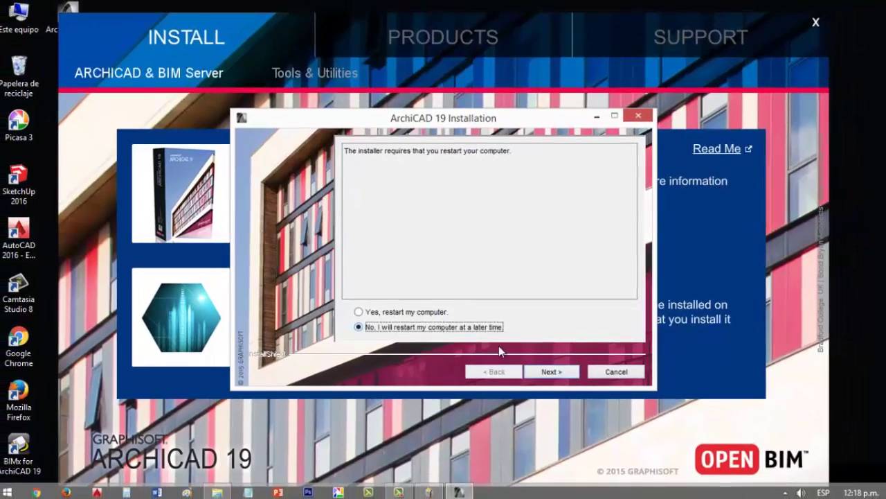
pyautogui.click(572, 382)
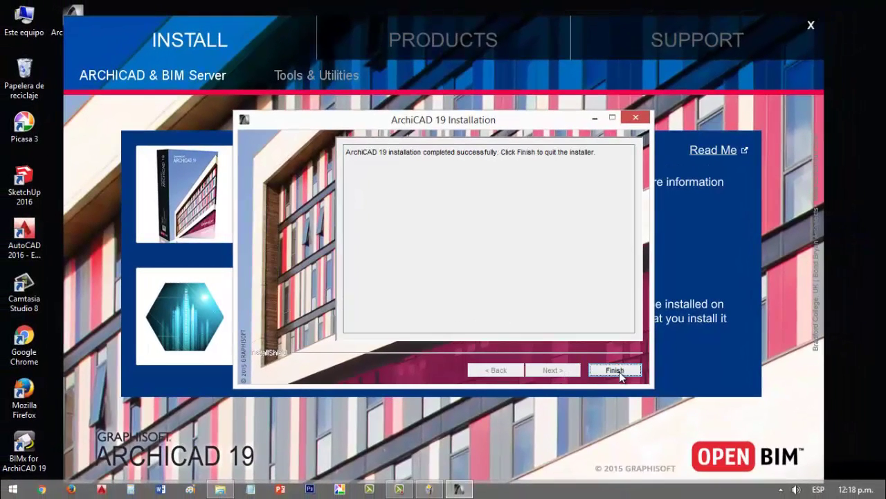
pyautogui.click(614, 370)
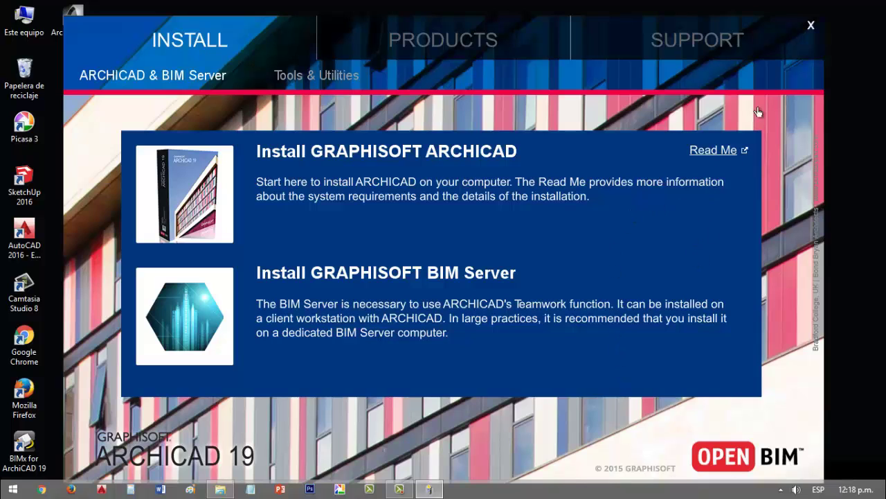
pyautogui.click(811, 29)
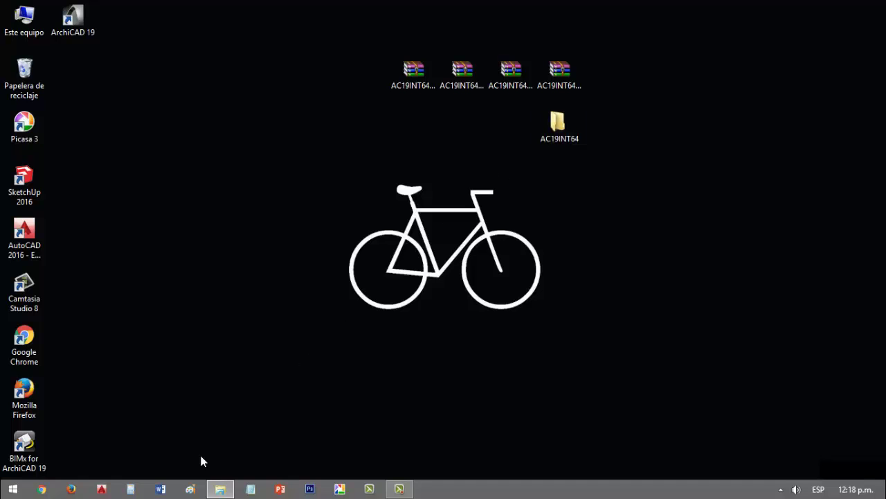
# Step: Extract the medicina_AC19_3003 archive from the nested AC19INT64 folder into its own medicina_AC19_3003 folder
pyautogui.doubleClick(541, 127)
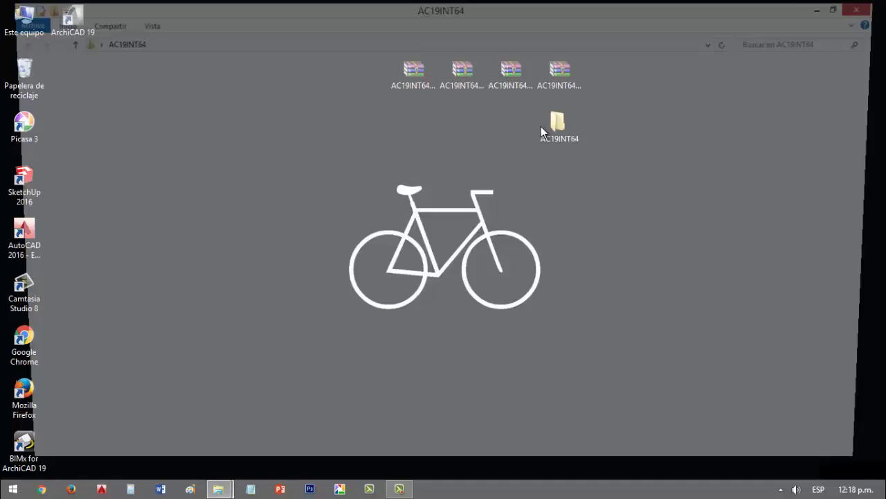
pyautogui.doubleClick(259, 88)
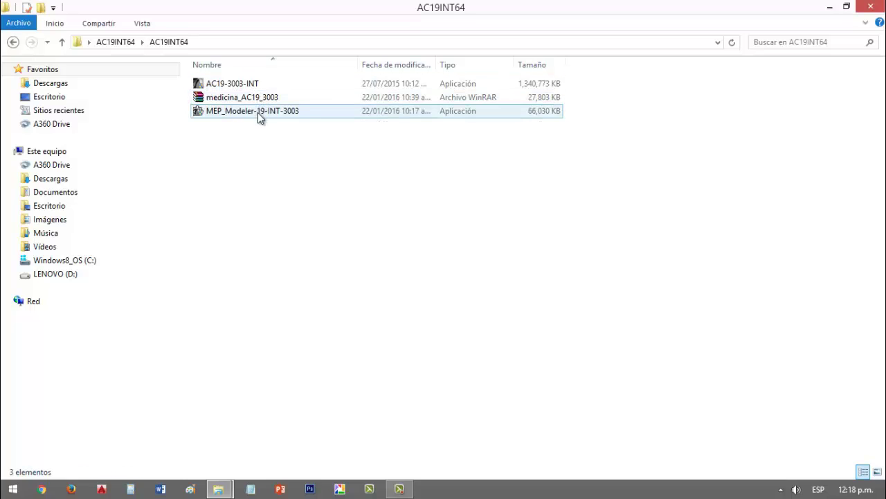
pyautogui.click(262, 98)
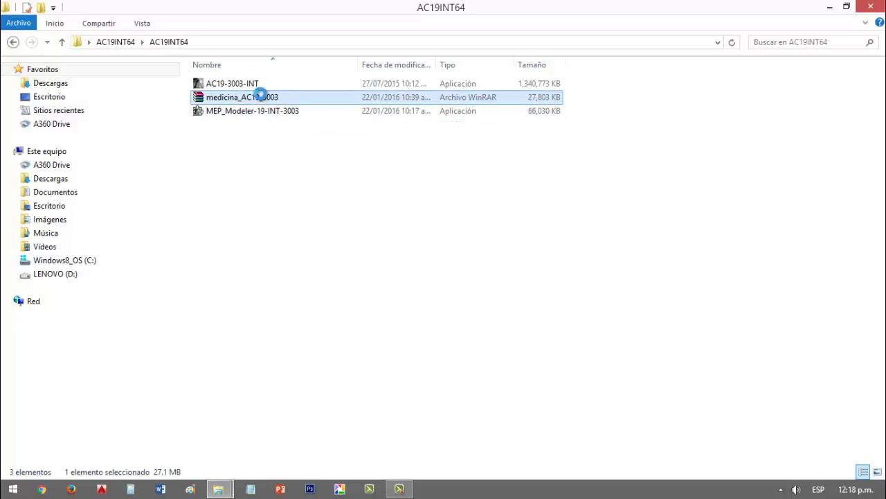
pyautogui.rightClick(259, 96)
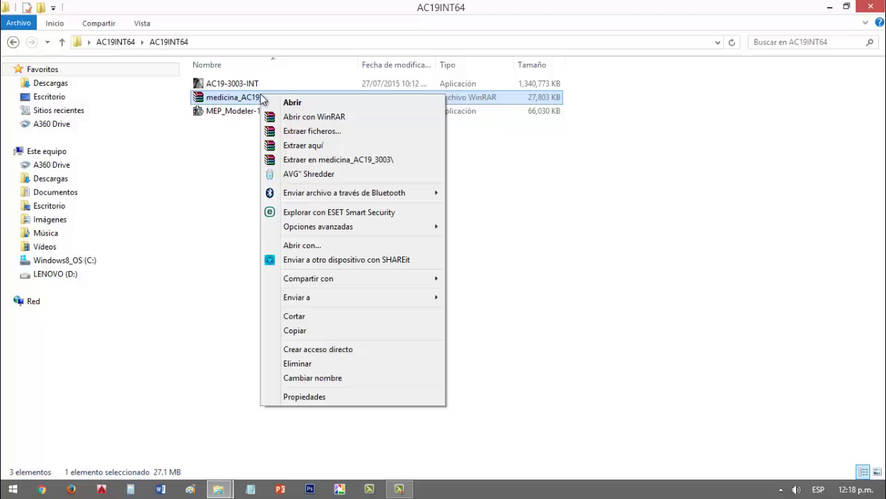
pyautogui.click(301, 131)
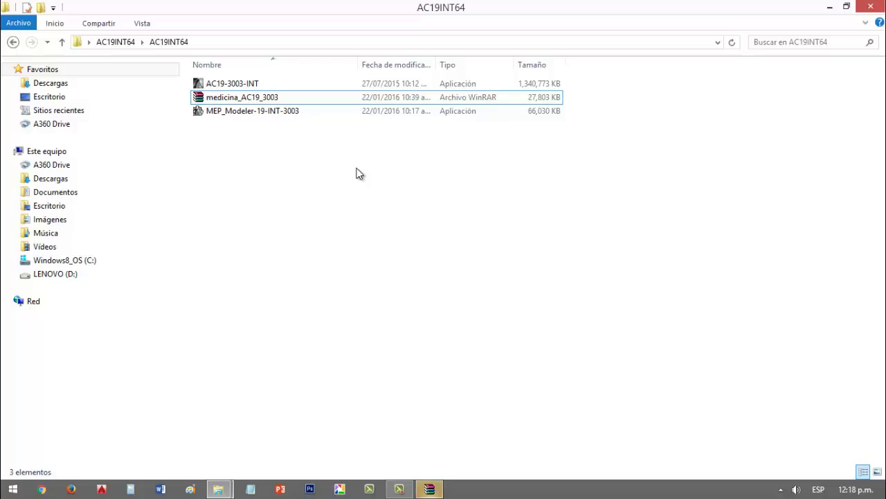
pyautogui.click(428, 489)
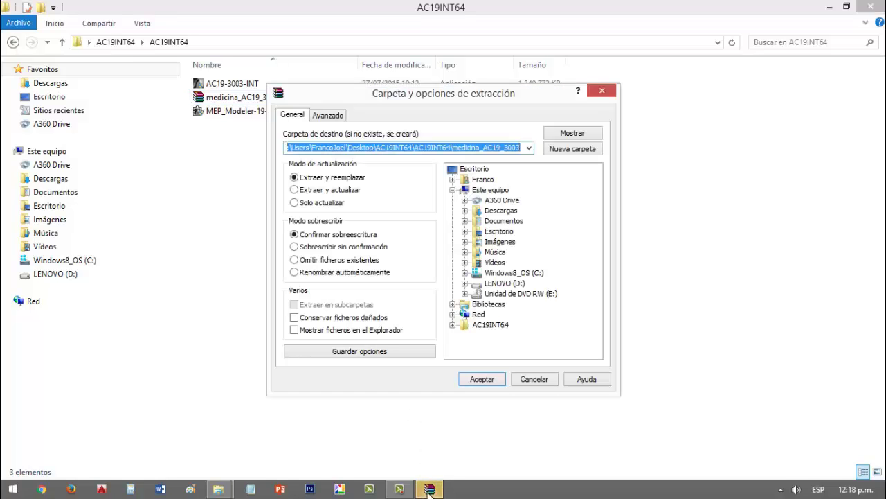
pyautogui.click(481, 378)
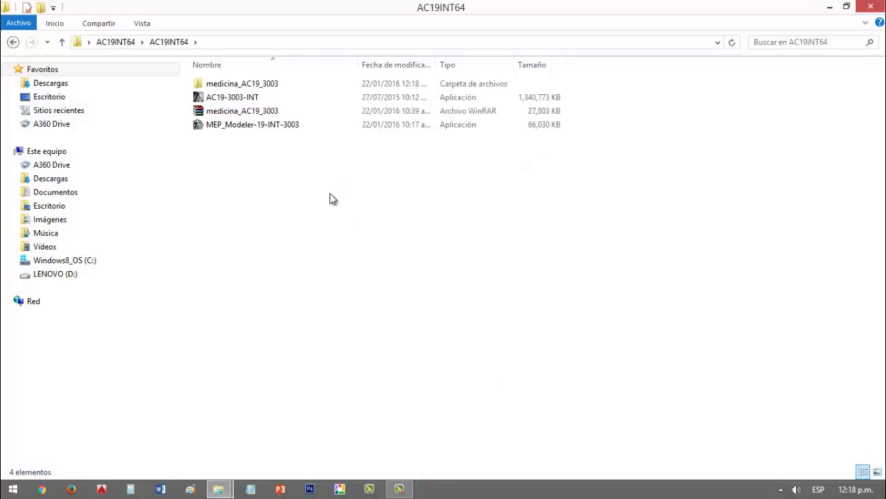
# Step: Open the extracted medicina_AC19_3003 folders down to the ArchiCAD 19 folder inside folder A
pyautogui.doubleClick(273, 84)
pyautogui.click(275, 85)
pyautogui.doubleClick(275, 85)
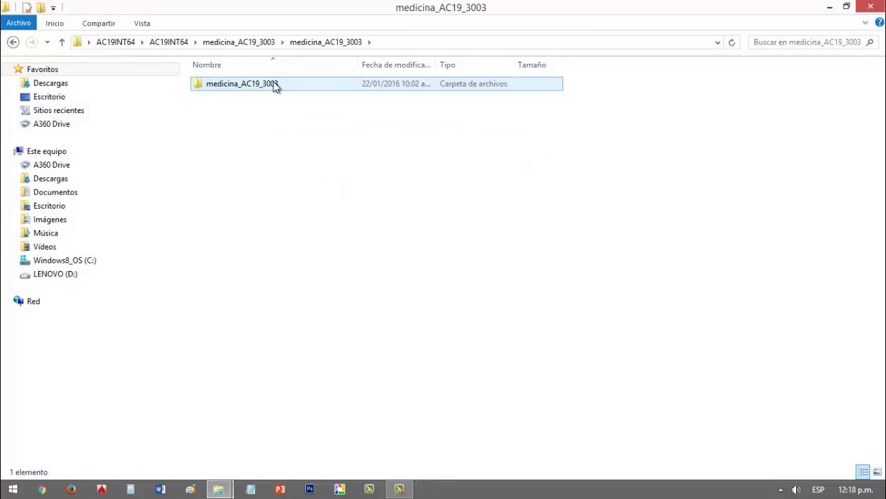
pyautogui.doubleClick(274, 85)
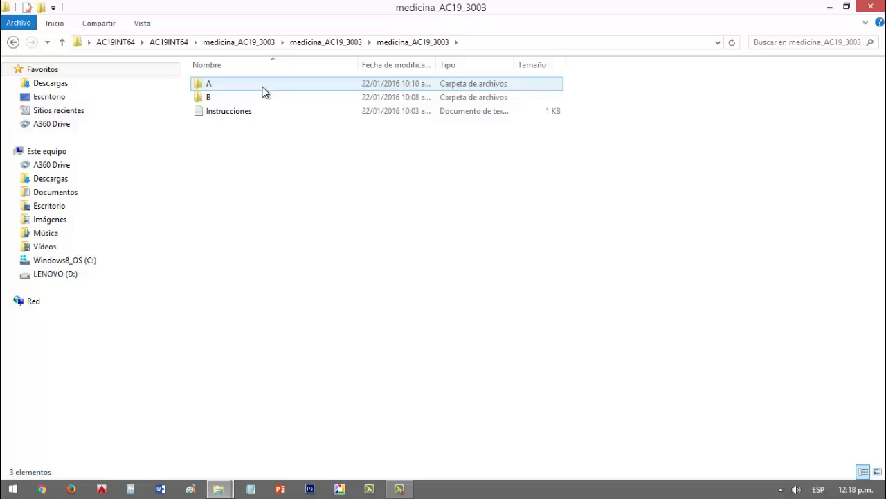
pyautogui.click(244, 89)
pyautogui.doubleClick(243, 88)
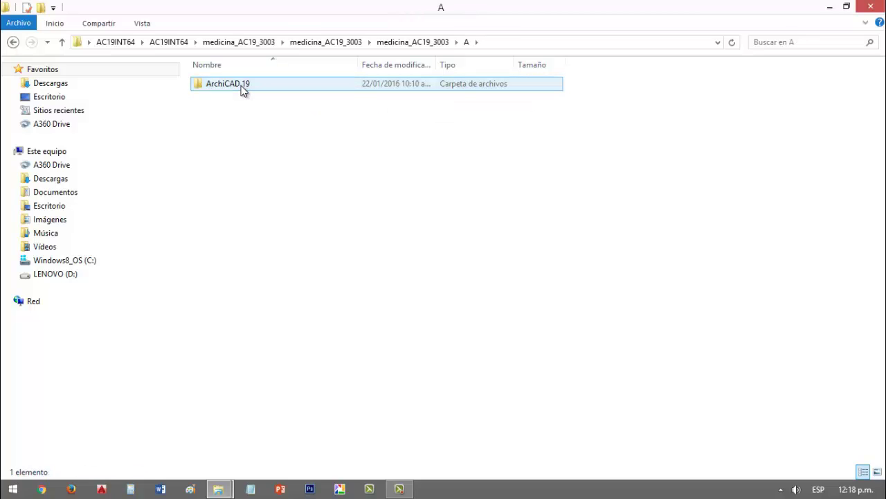
pyautogui.doubleClick(244, 89)
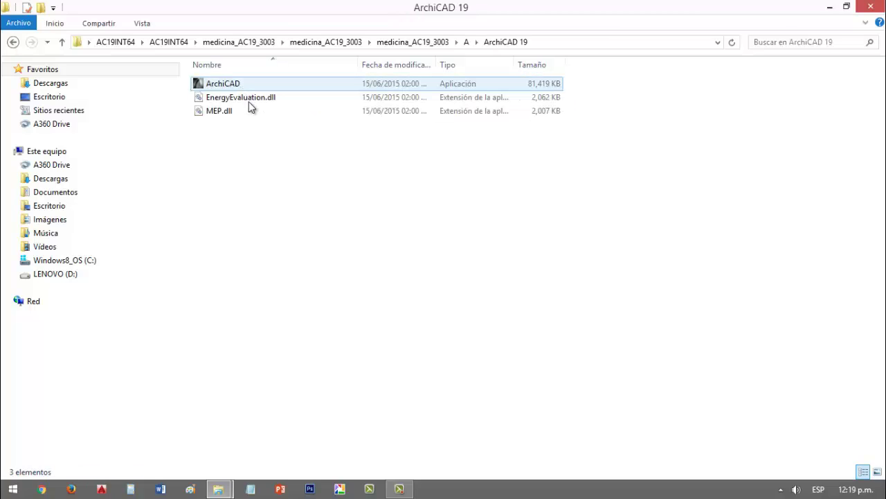
# Step: Copy ArchiCAD, EnergyEvaluation.dll and MEP.dll from the ArchiCAD 19 folder inside folder A
pyautogui.moveTo(260, 127); pyautogui.dragTo(232, 84)
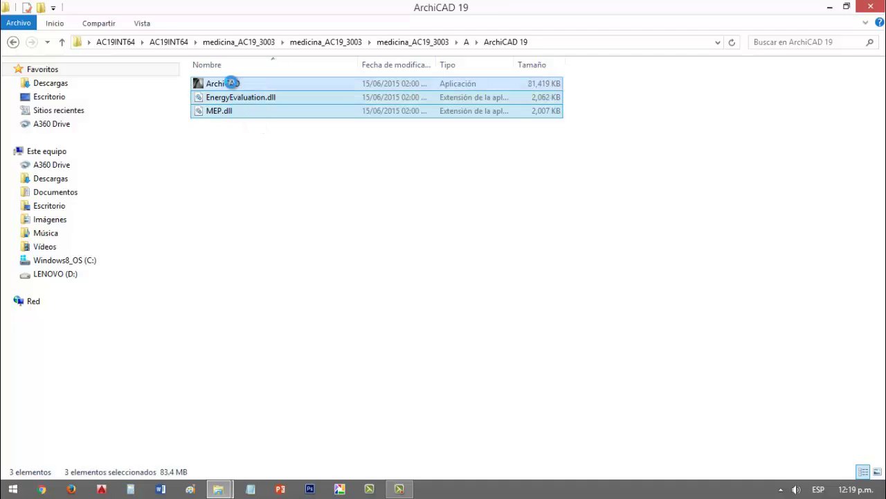
pyautogui.rightClick(233, 83)
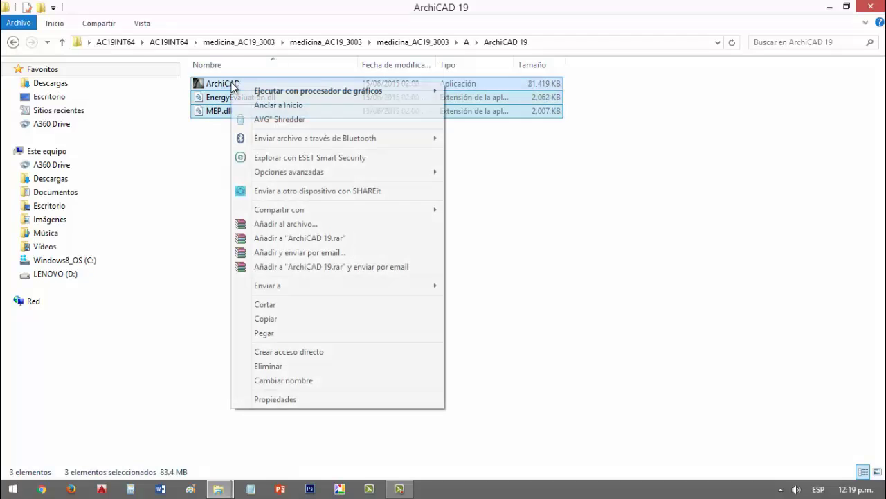
pyautogui.click(322, 320)
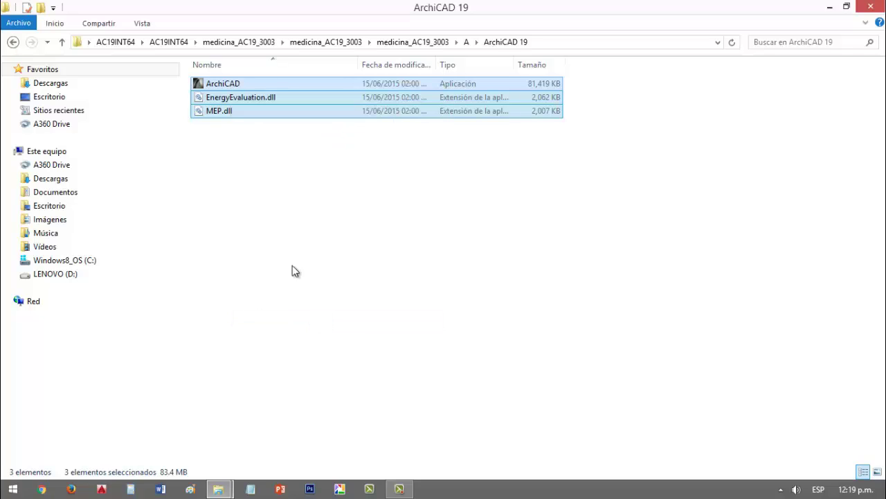
# Step: Open the Instrucciones text file in the extracted medicina_AC19_3003 folder and highlight the destination path for folder A's files
pyautogui.click(8, 46)
pyautogui.click(9, 46)
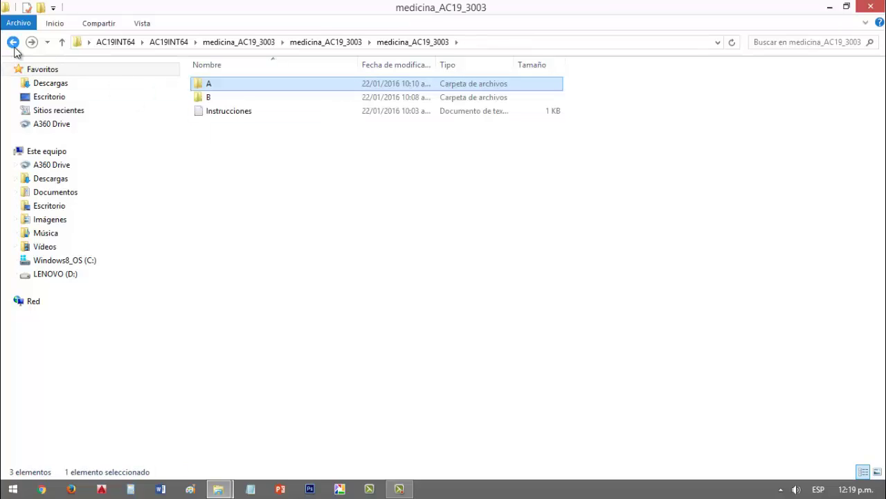
pyautogui.doubleClick(254, 113)
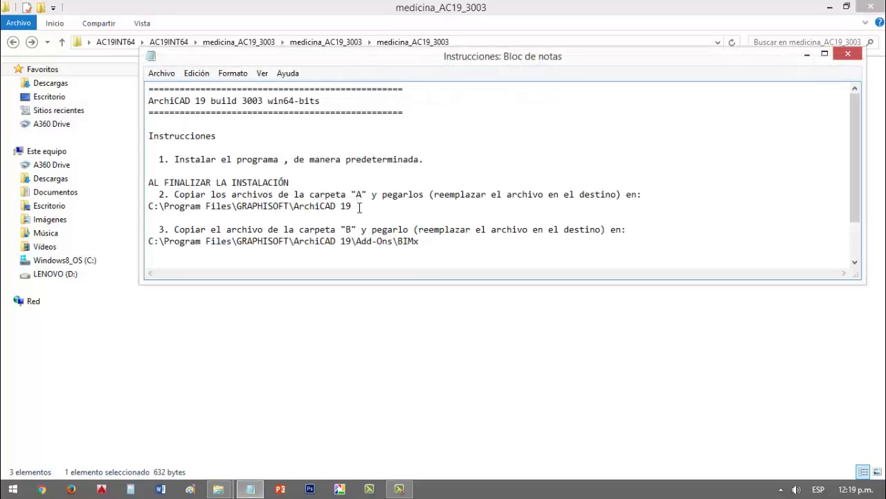
pyautogui.moveTo(352, 207); pyautogui.dragTo(173, 211)
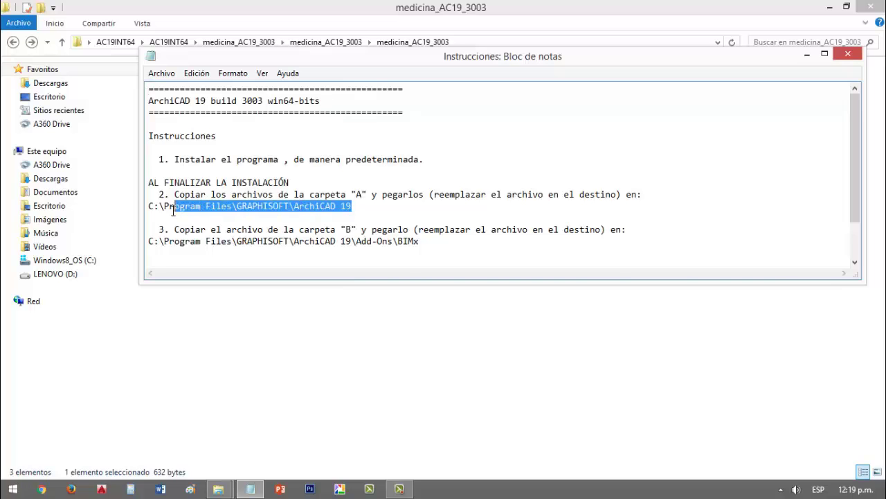
# Step: Open the ArchiCAD 19 program folder under Archivos de programa\GRAPHISOFT on drive C
pyautogui.click(257, 288)
pyautogui.click(109, 257)
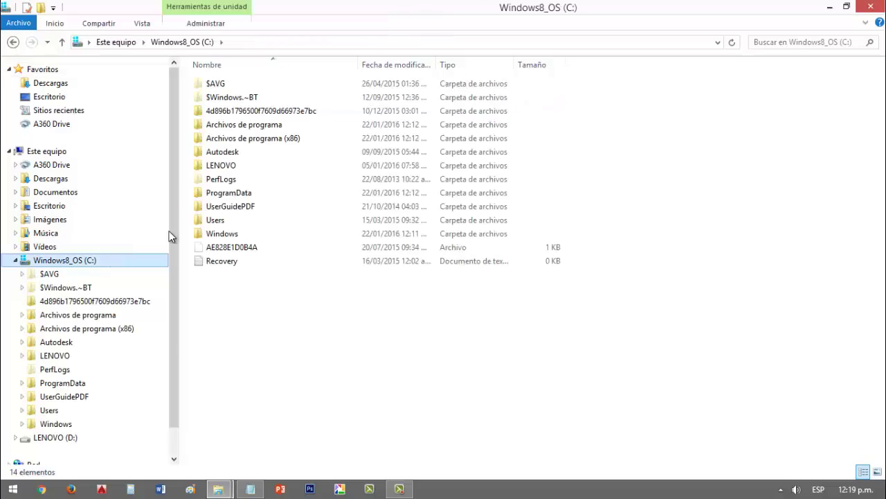
pyautogui.doubleClick(278, 127)
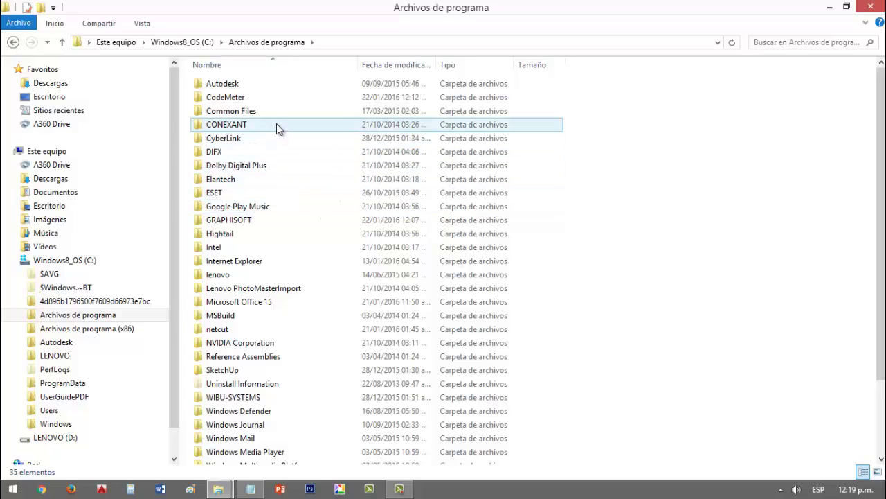
pyautogui.moveTo(278, 125)
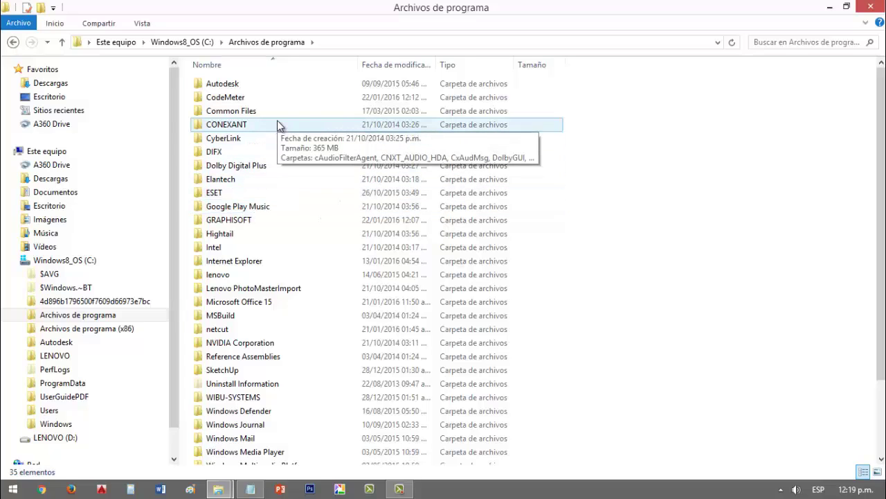
pyautogui.click(247, 220)
pyautogui.doubleClick(247, 220)
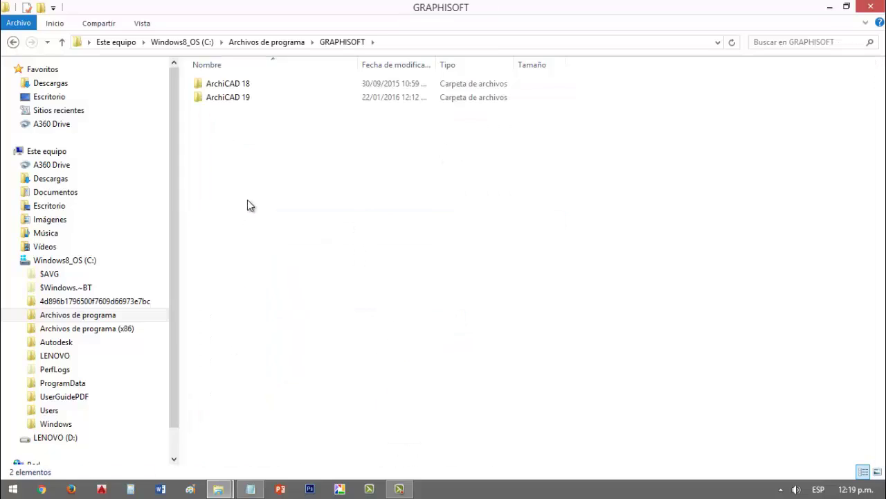
pyautogui.click(251, 99)
pyautogui.doubleClick(251, 98)
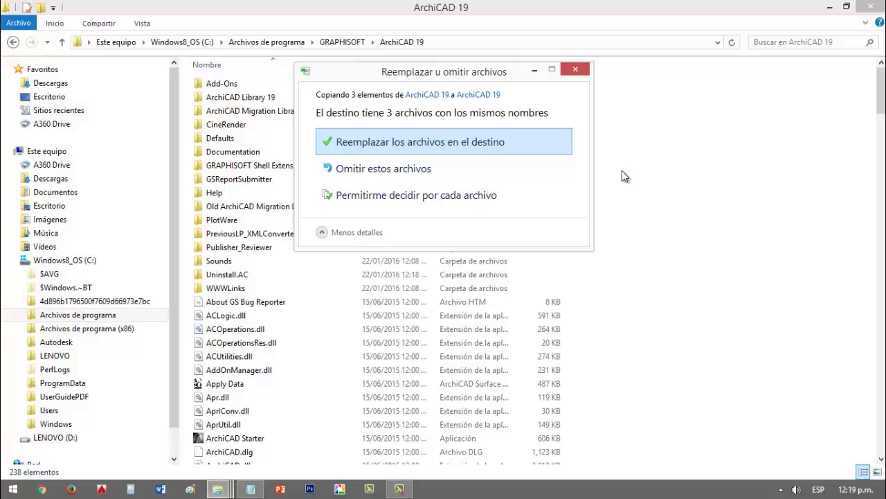
# Step: Paste the three copied files into the ArchiCAD 19 program folder, replacing the existing ones with administrator permission, and refresh the folder
pyautogui.click(537, 135)
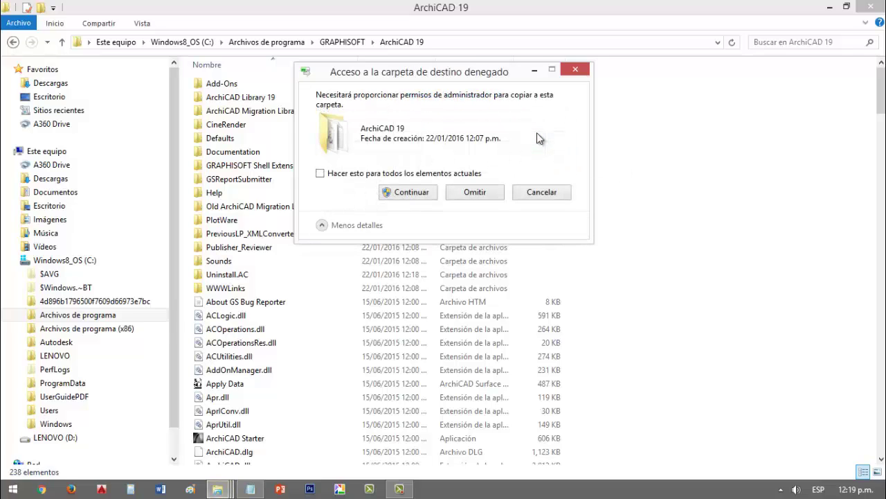
pyautogui.click(418, 191)
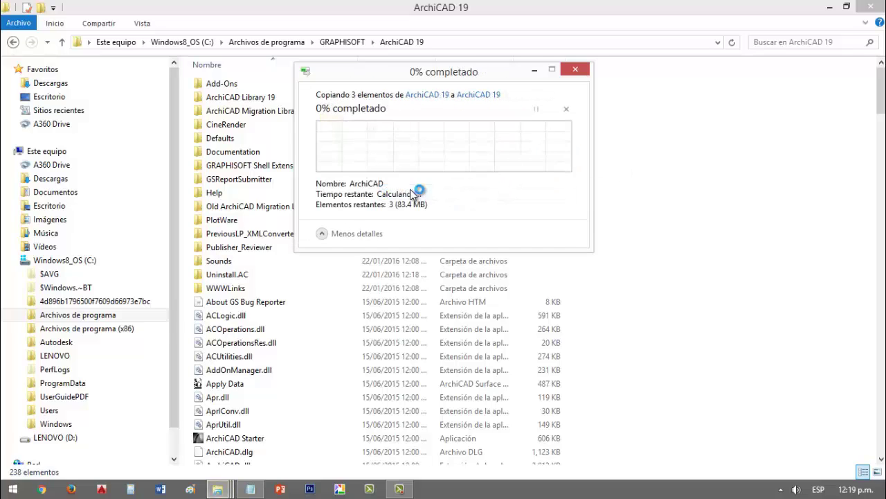
pyautogui.click(412, 192)
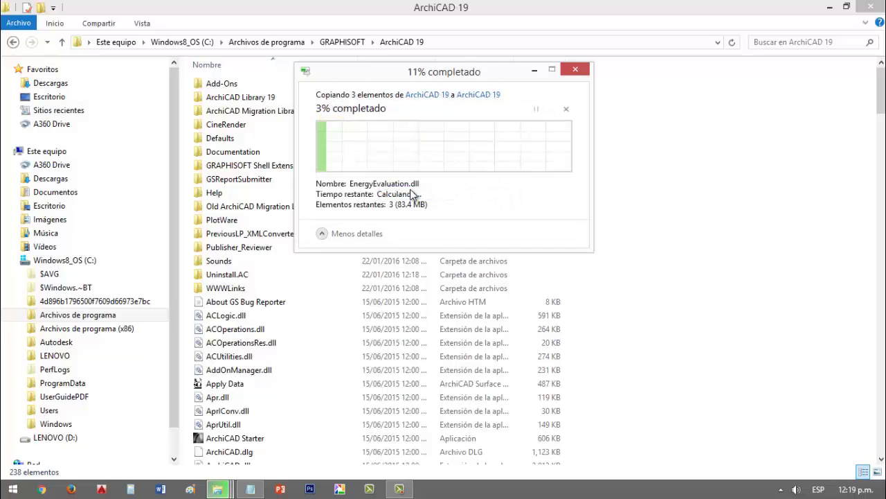
pyautogui.click(411, 192)
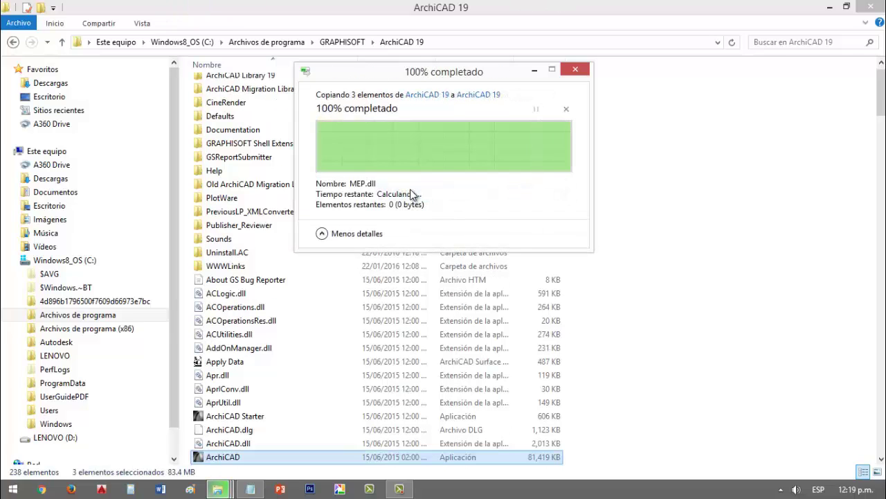
pyautogui.rightClick(649, 173)
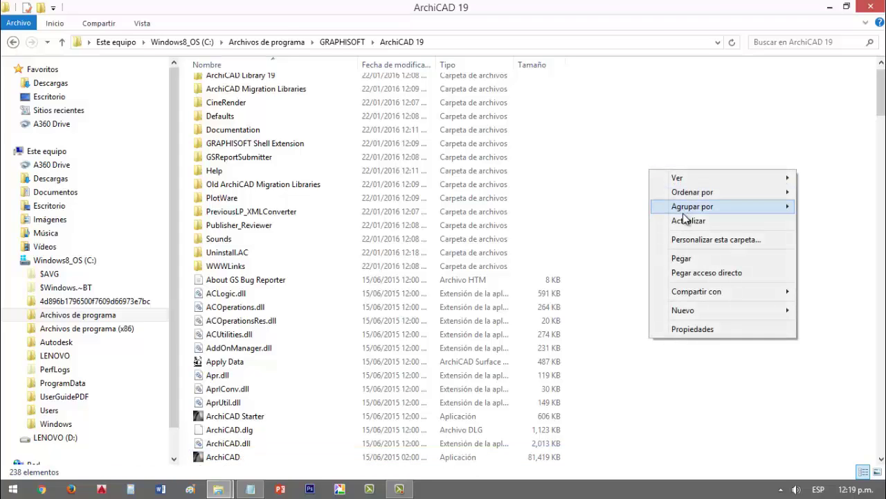
pyautogui.click(687, 221)
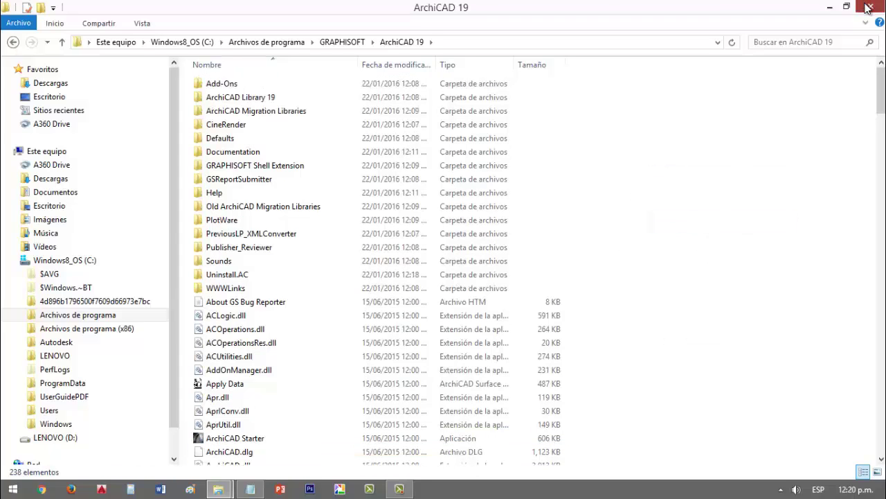
# Step: Close the ArchiCAD 19 folder window and highlight the Add-Ons\BIMx destination path for folder B in the instructions
pyautogui.click(868, 8)
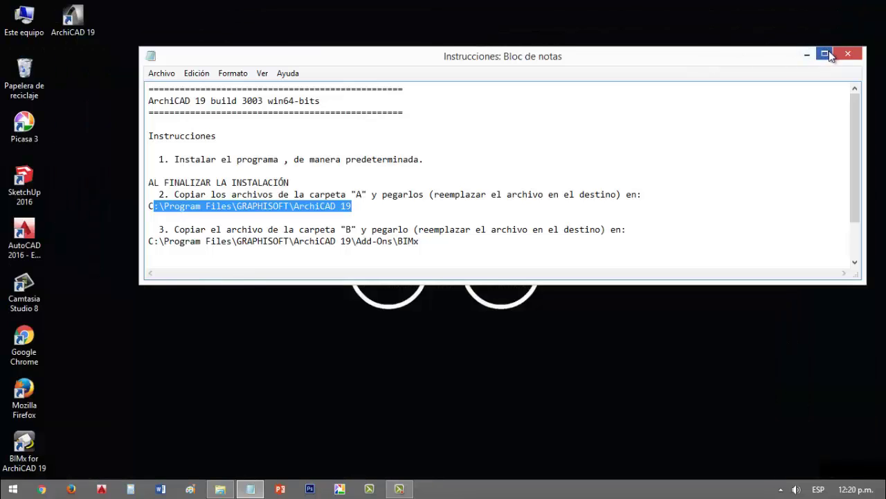
pyautogui.click(411, 232)
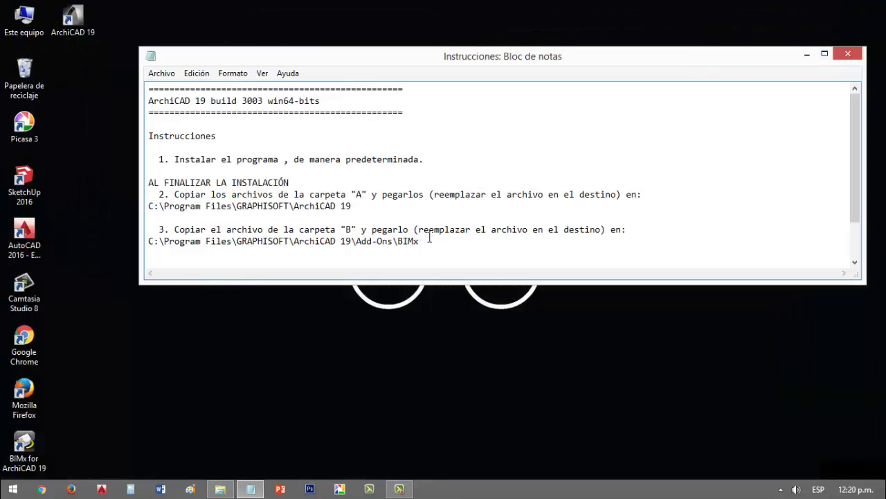
pyautogui.moveTo(248, 249); pyautogui.dragTo(154, 242)
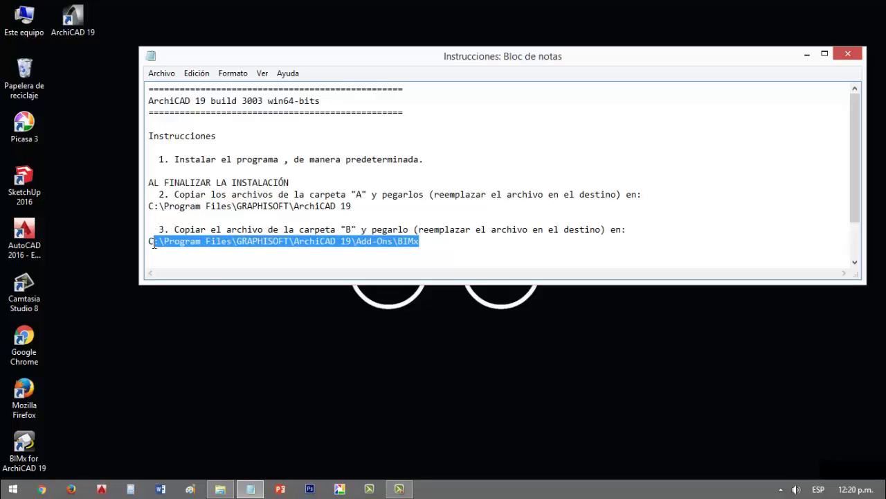
# Step: Return to the AC19INT64 folder window and open the extracted medicina_AC19_3003 folders down to Add-Ons inside folder B
pyautogui.click(221, 487)
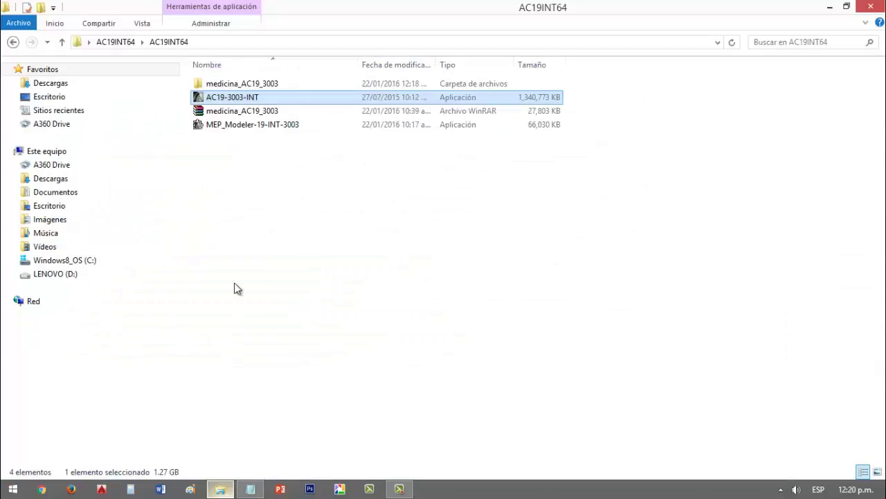
pyautogui.doubleClick(251, 86)
pyautogui.doubleClick(252, 87)
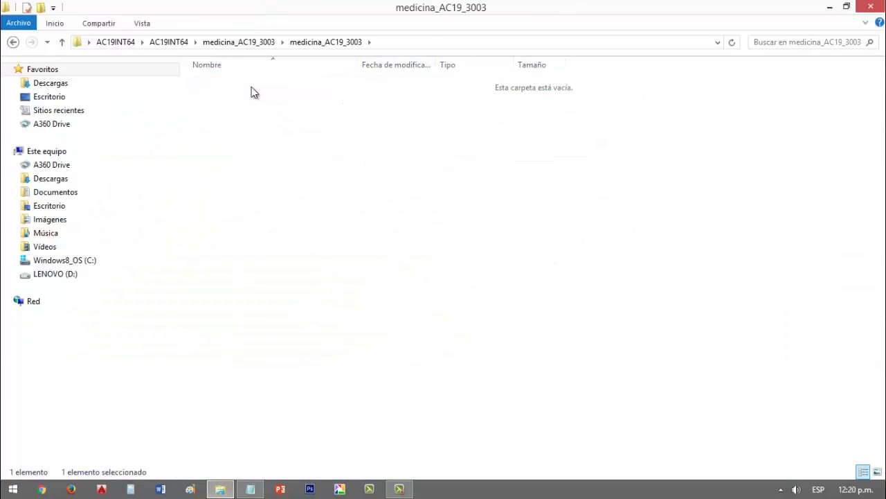
pyautogui.click(228, 98)
pyautogui.doubleClick(229, 98)
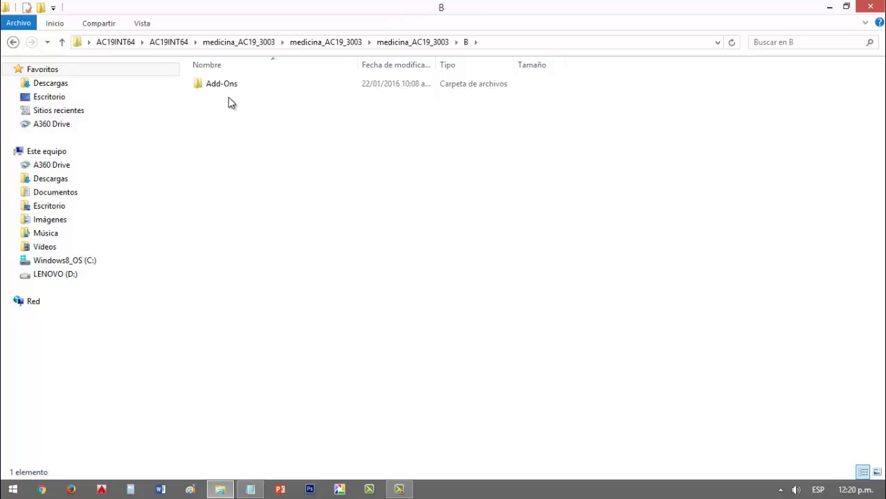
pyautogui.doubleClick(229, 89)
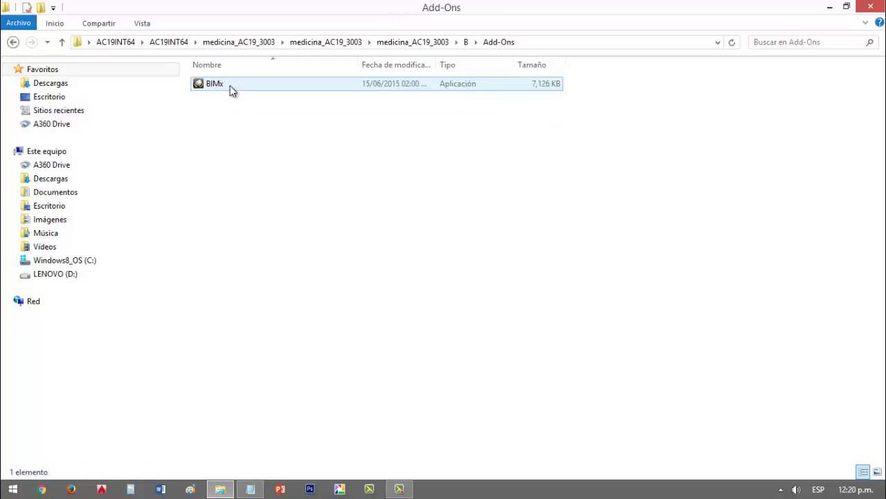
# Step: Copy the BIMx application from folder B's Add-Ons folder
pyautogui.rightClick(227, 81)
pyautogui.press('Escape')
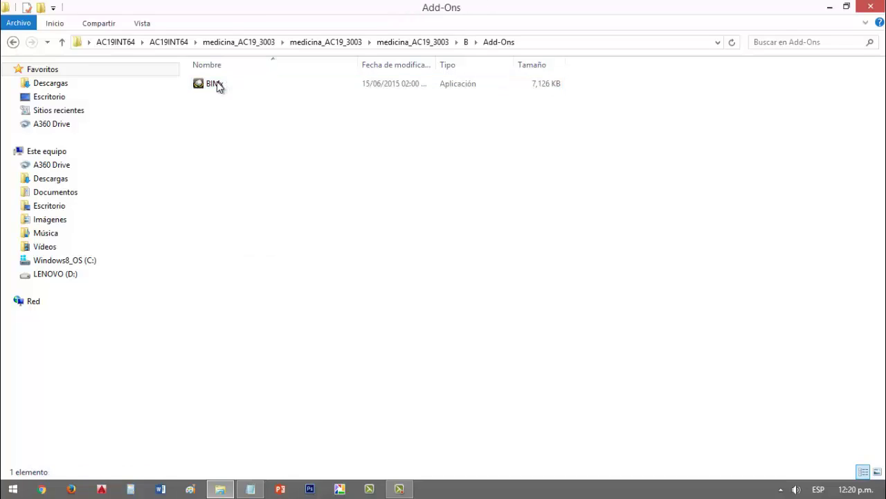
pyautogui.click(217, 83)
pyautogui.rightClick(217, 82)
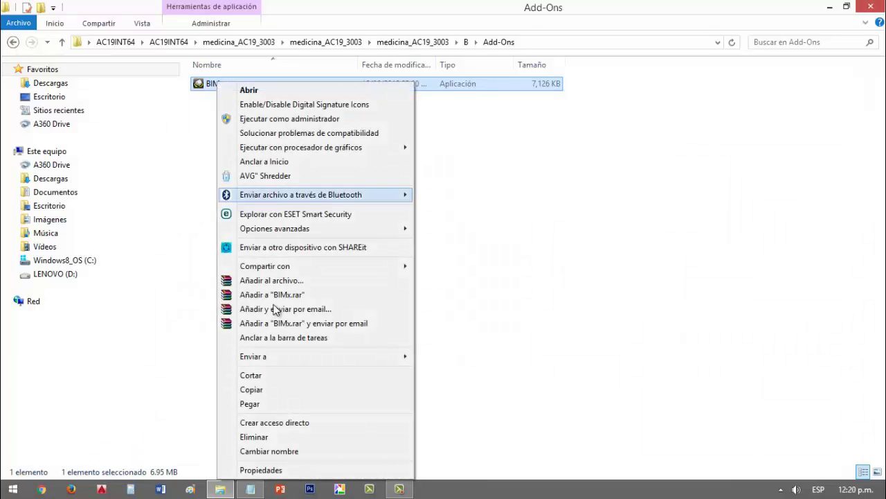
pyautogui.click(309, 391)
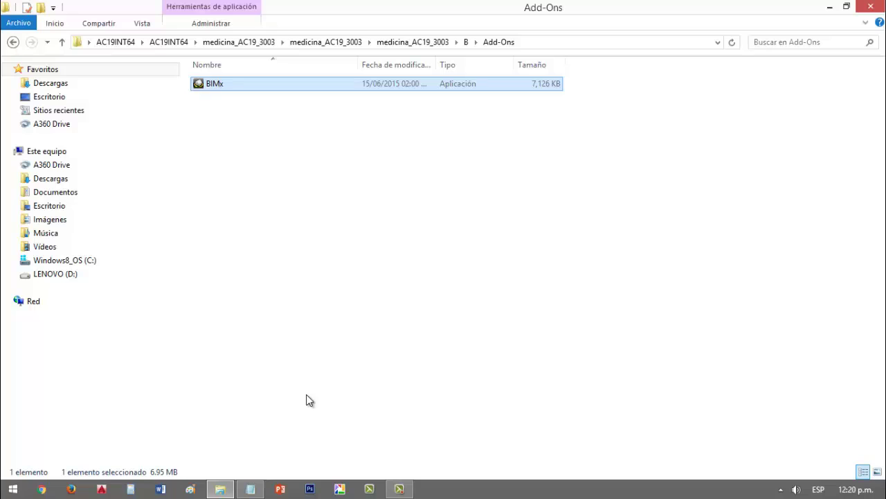
# Step: Open the Add-Ons\BIMx folder of the ArchiCAD 19 installation under Archivos de programa\GRAPHISOFT on drive C
pyautogui.click(109, 260)
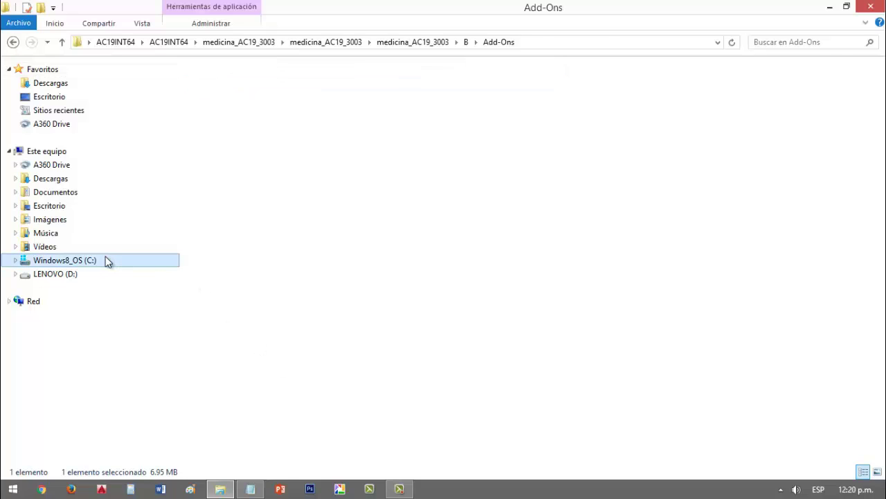
pyautogui.doubleClick(319, 124)
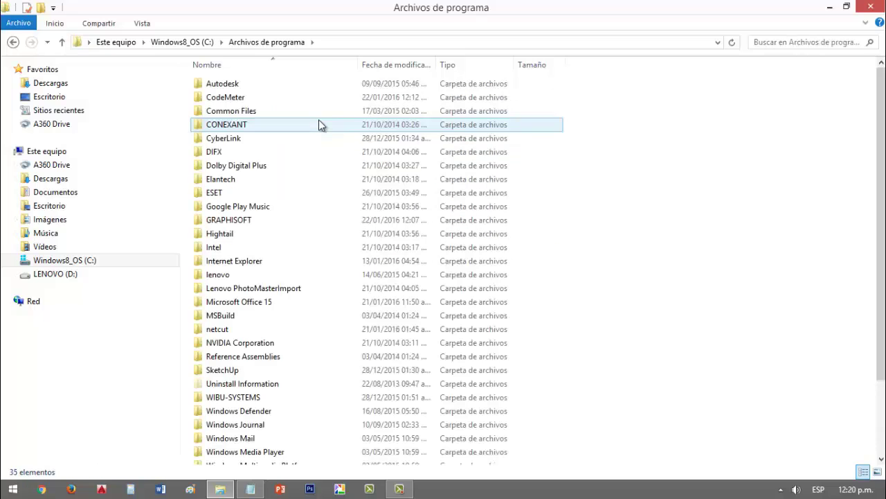
pyautogui.click(265, 219)
pyautogui.doubleClick(265, 219)
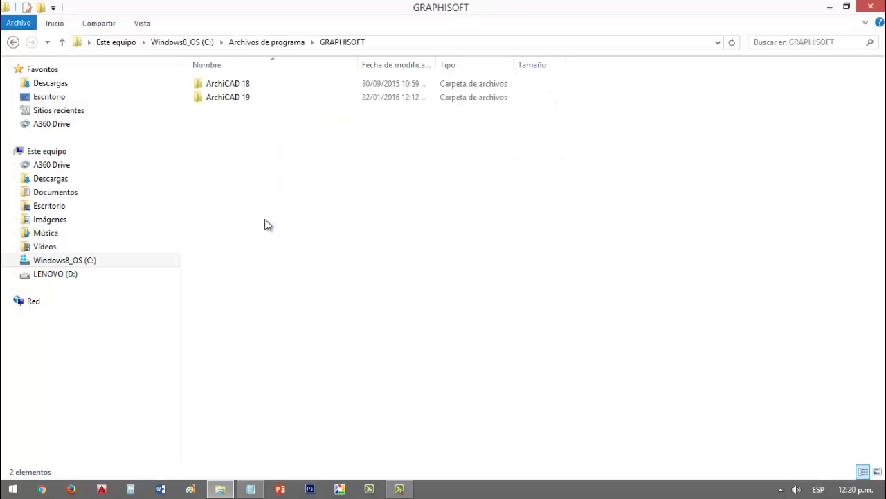
pyautogui.click(250, 100)
pyautogui.doubleClick(250, 100)
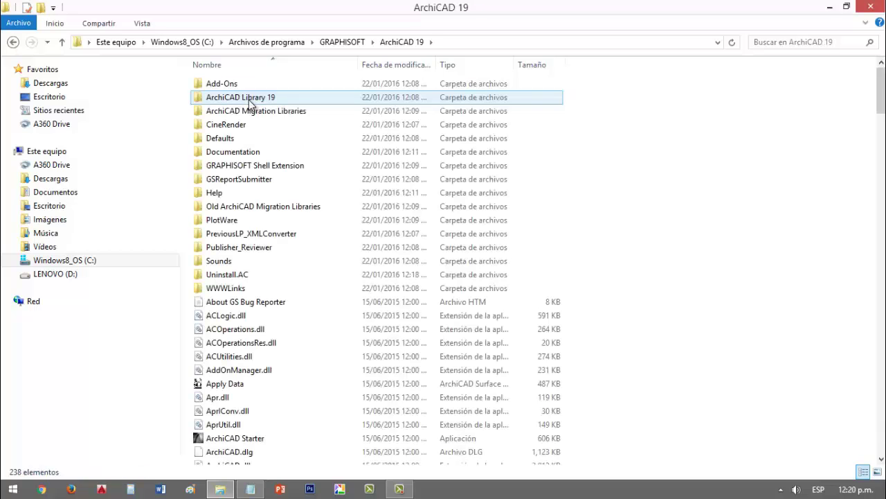
pyautogui.click(240, 86)
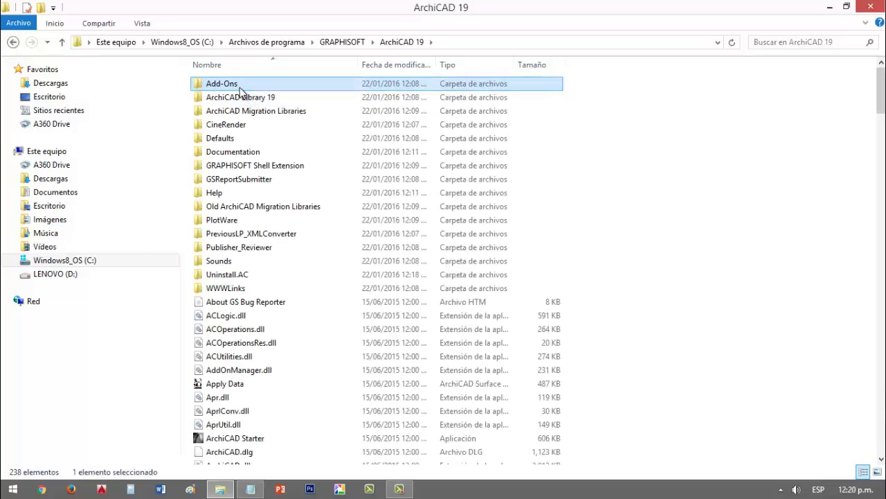
pyautogui.doubleClick(239, 86)
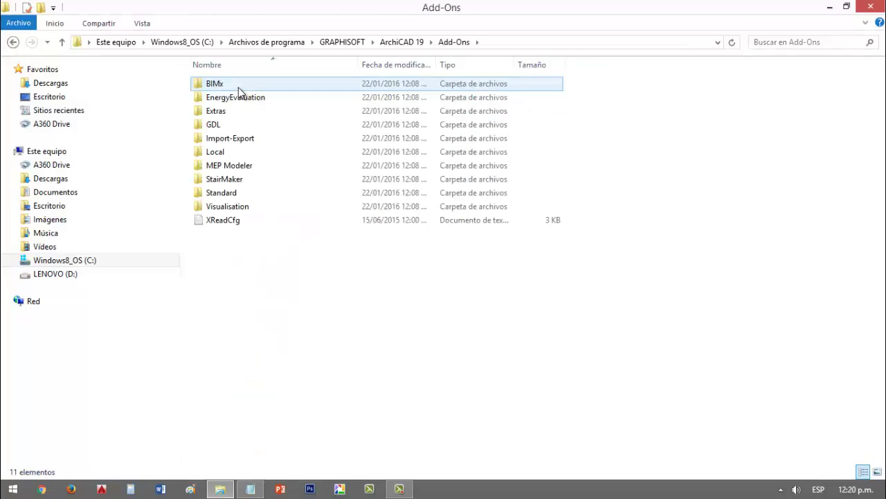
pyautogui.click(236, 88)
pyautogui.doubleClick(234, 88)
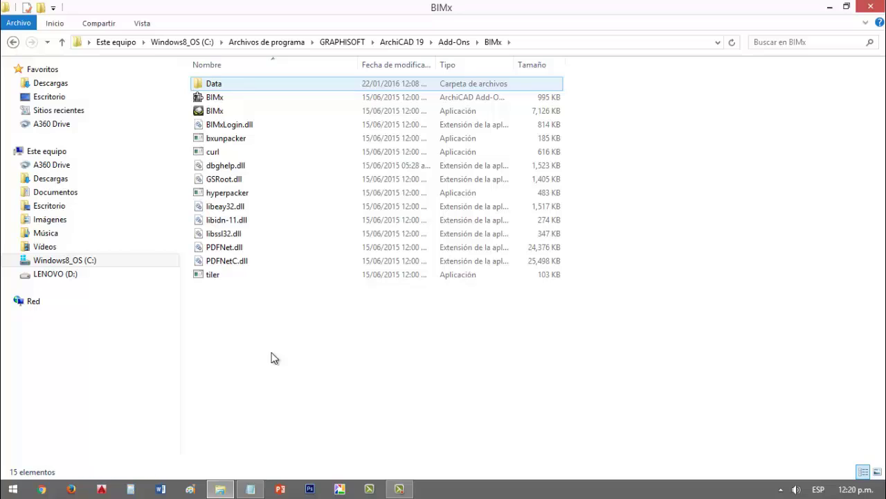
pyautogui.rightClick(361, 366)
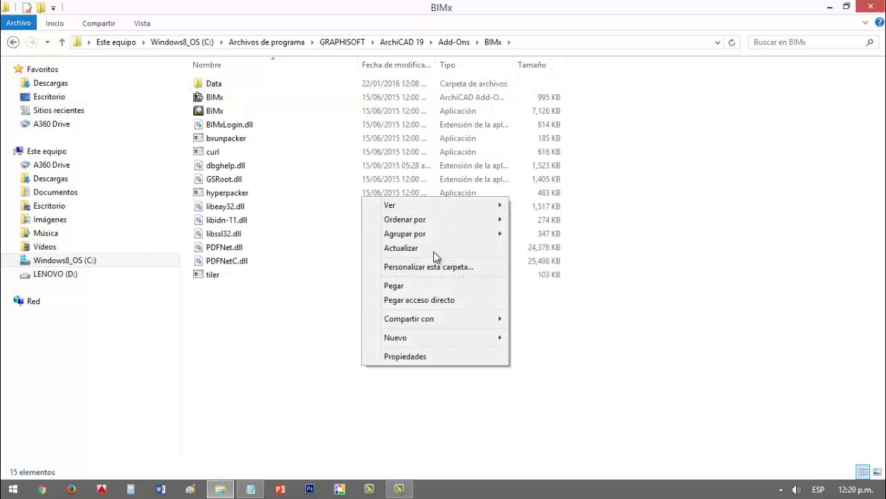
pyautogui.click(431, 300)
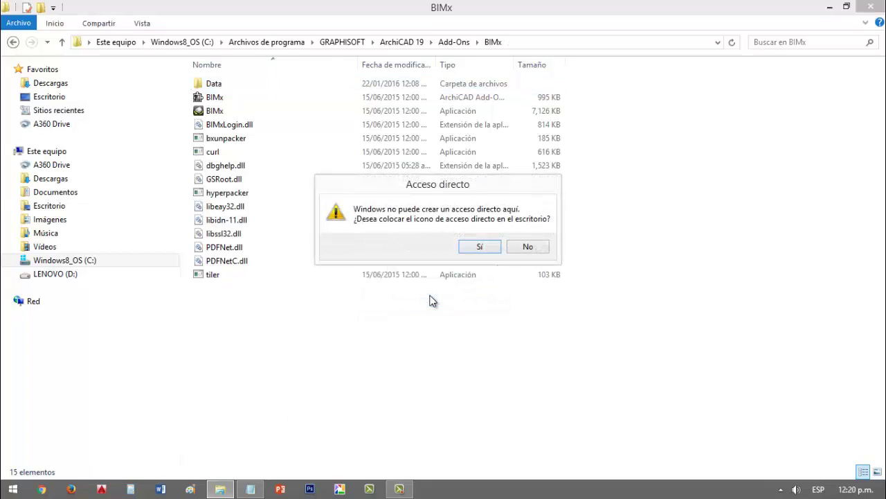
pyautogui.click(529, 247)
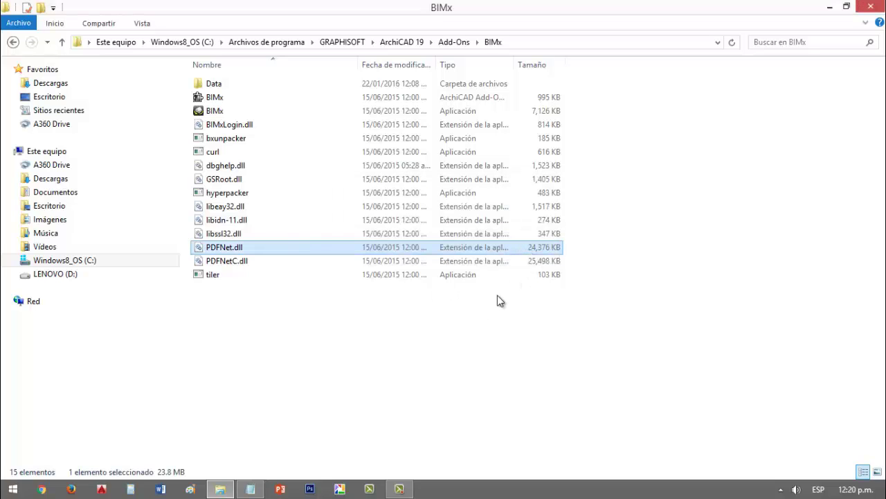
# Step: Paste the copied BIMx application into the installation's BIMx folder, replacing the existing file with administrator permission, and refresh the folder
pyautogui.rightClick(473, 326)
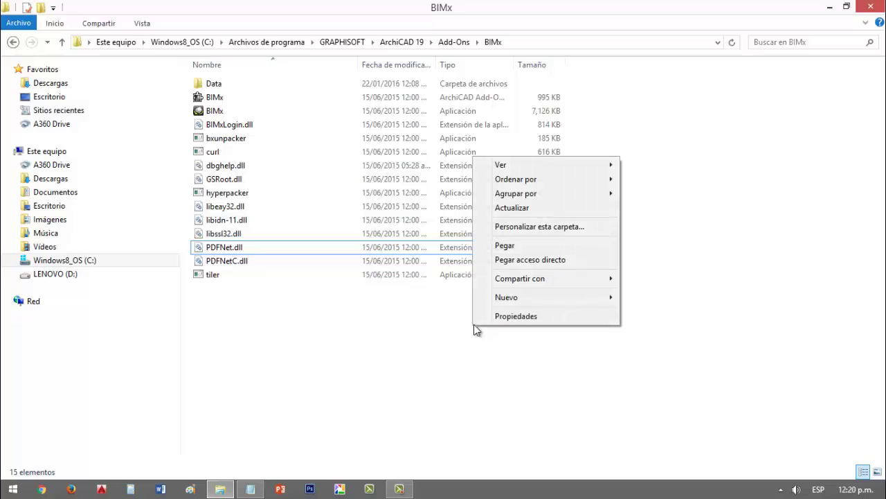
pyautogui.click(536, 245)
pyautogui.click(446, 146)
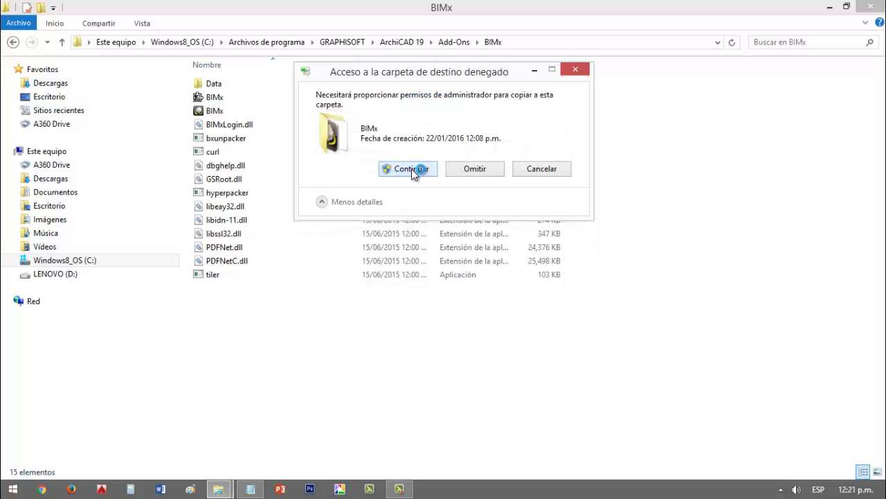
pyautogui.click(414, 169)
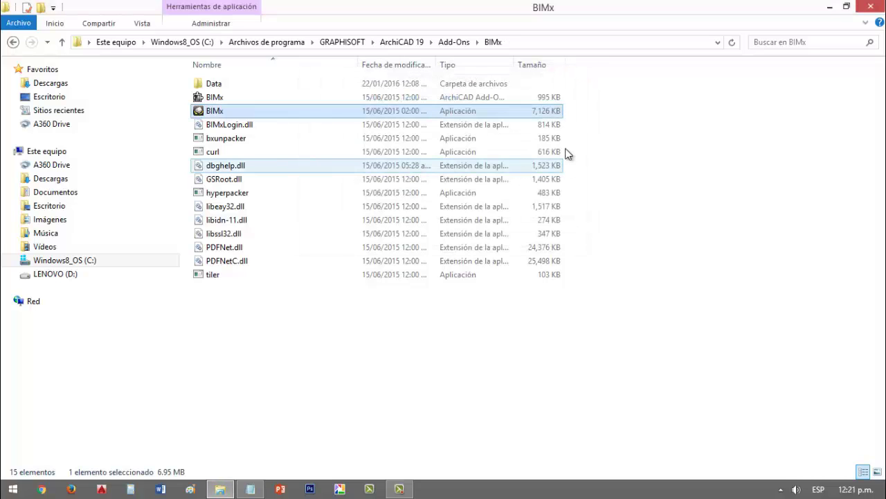
pyautogui.click(639, 143)
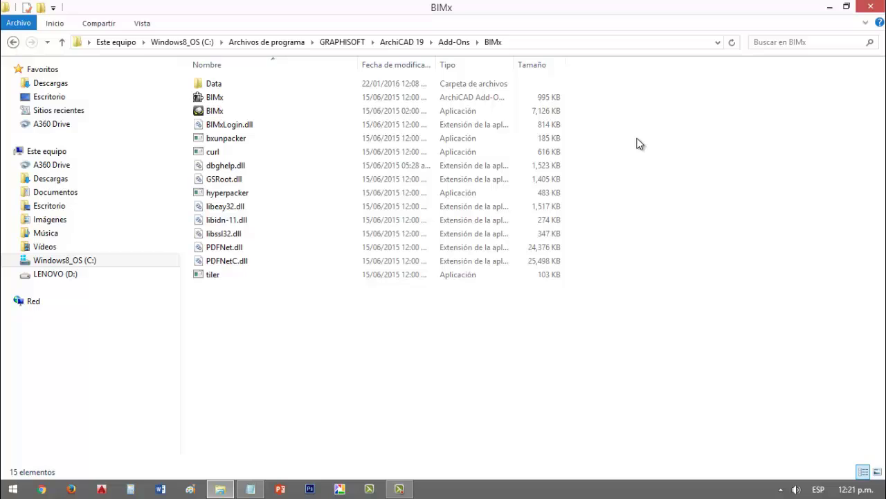
pyautogui.rightClick(639, 144)
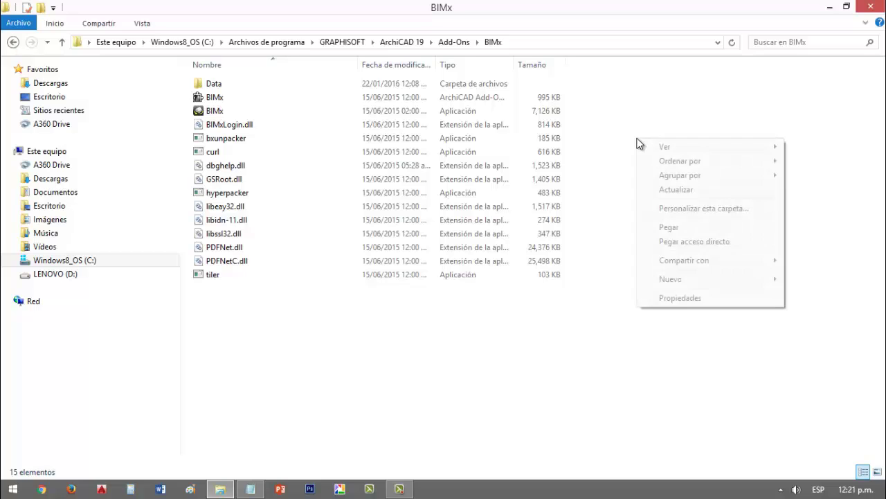
pyautogui.click(672, 190)
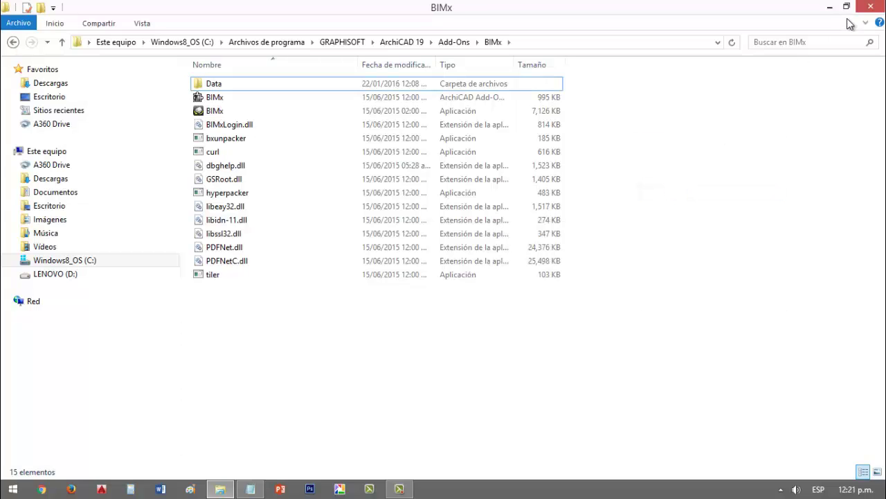
# Step: Close the BIMx folder window and the Instrucciones text file, and refresh the desktop
pyautogui.click(866, 9)
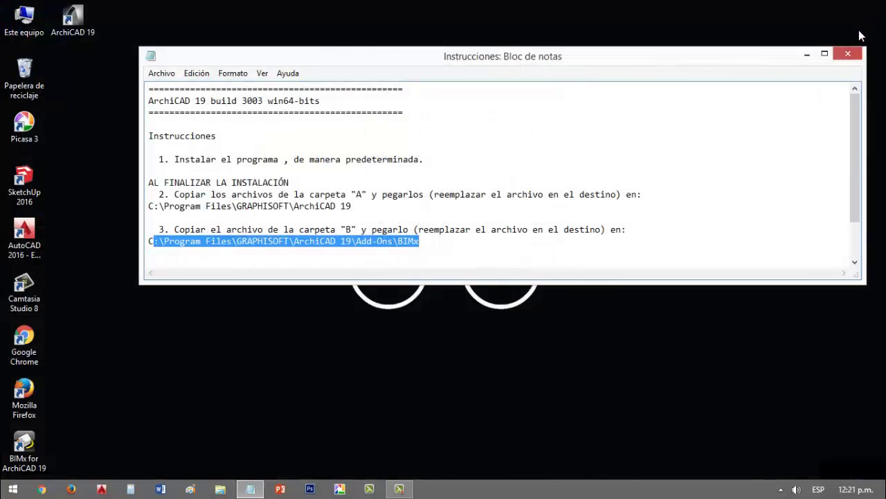
pyautogui.click(849, 54)
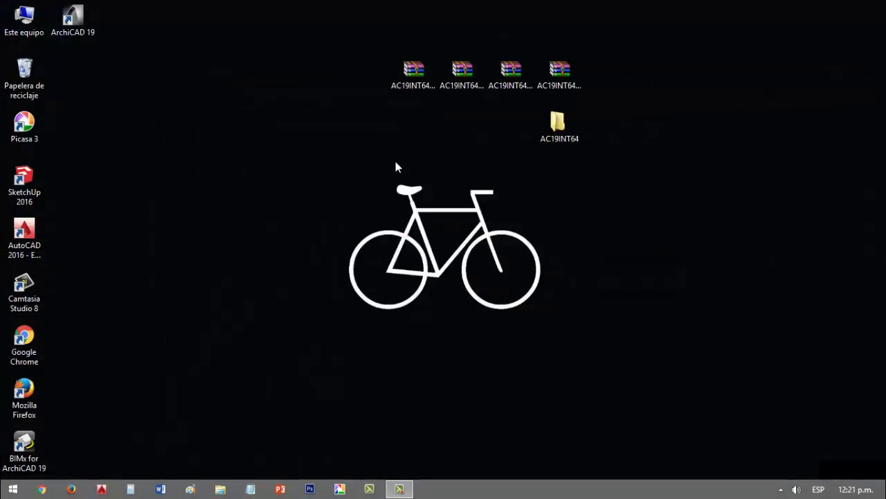
pyautogui.rightClick(305, 147)
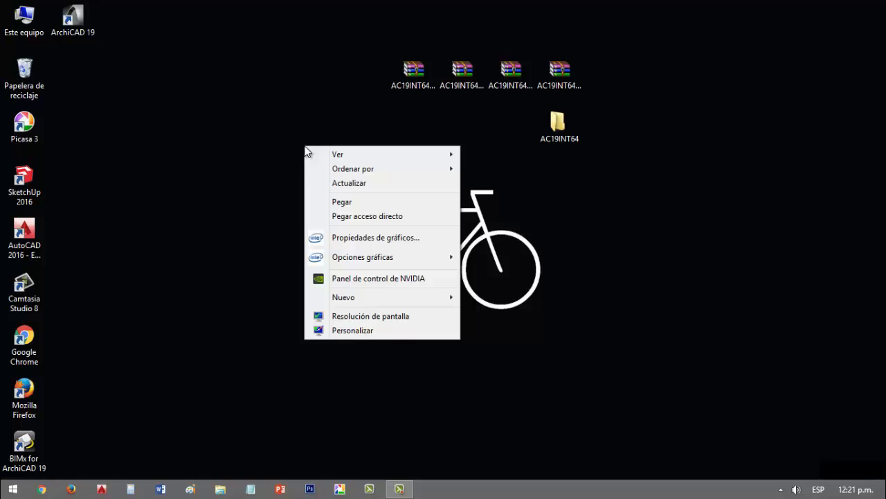
pyautogui.click(334, 184)
pyautogui.rightClick(333, 185)
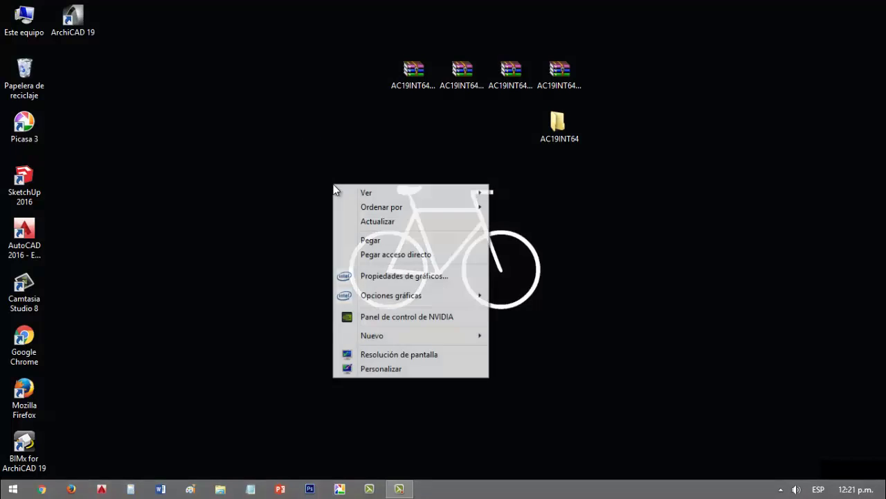
pyautogui.click(367, 221)
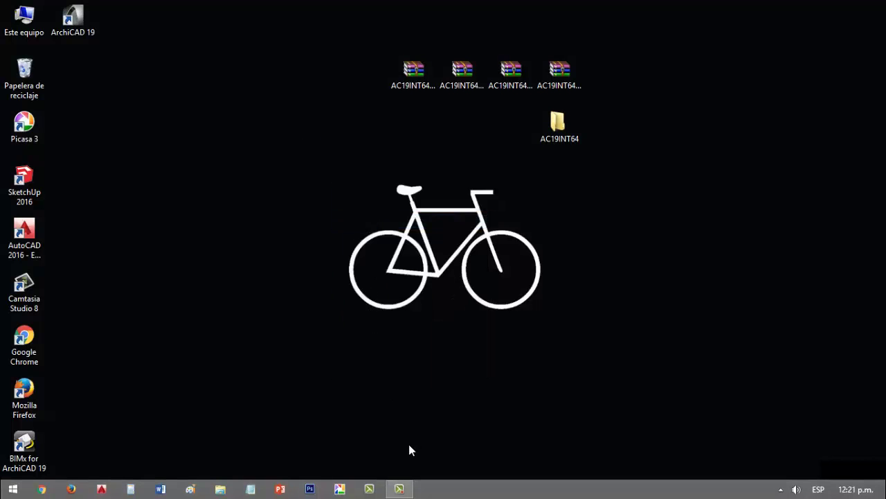
# Step: Run MEP_Modeler-19-INT-3003 from the inner AC19INT64 folder, extract its installer files to the default temporary folder, and start the MEP Modeler installation wizard
pyautogui.doubleClick(558, 123)
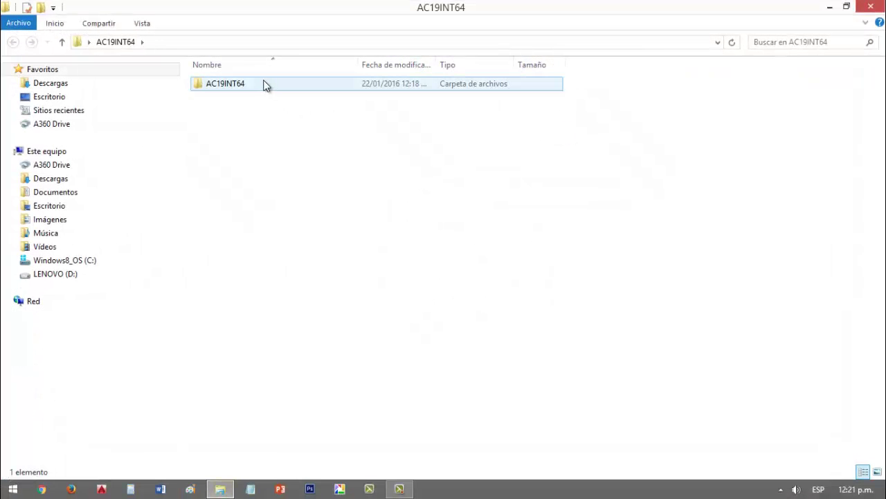
pyautogui.doubleClick(264, 84)
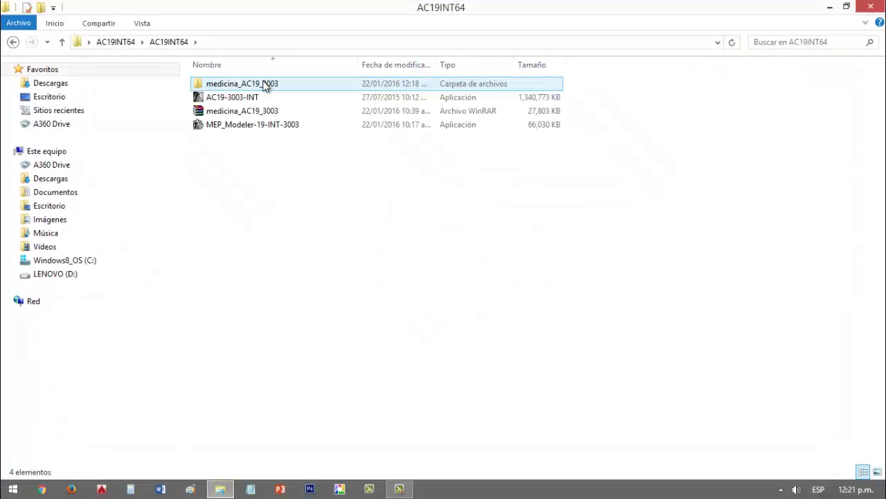
pyautogui.click(255, 125)
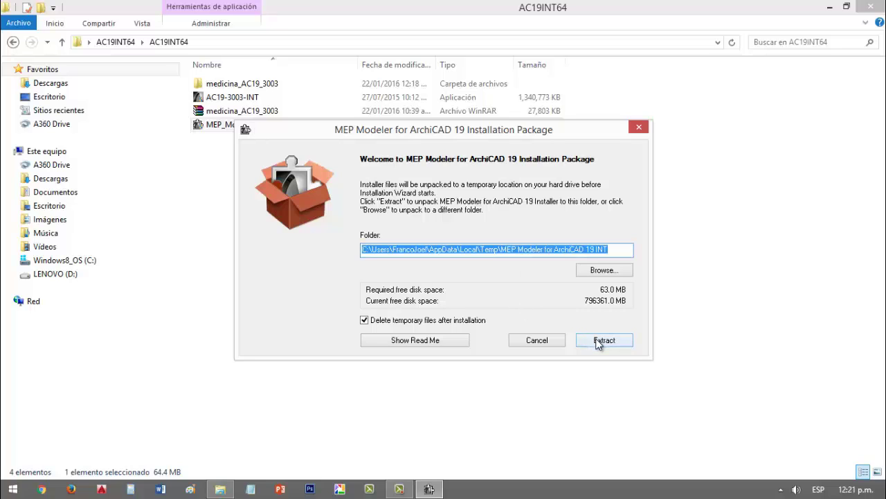
pyautogui.click(601, 340)
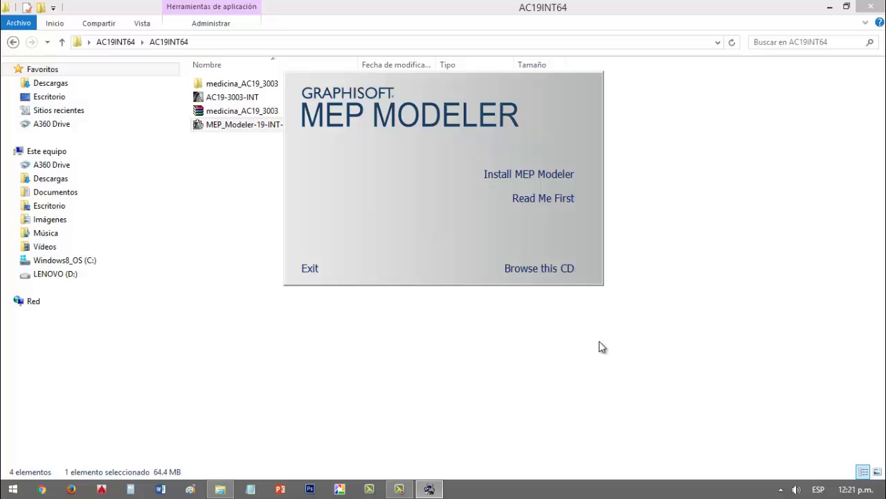
pyautogui.click(569, 175)
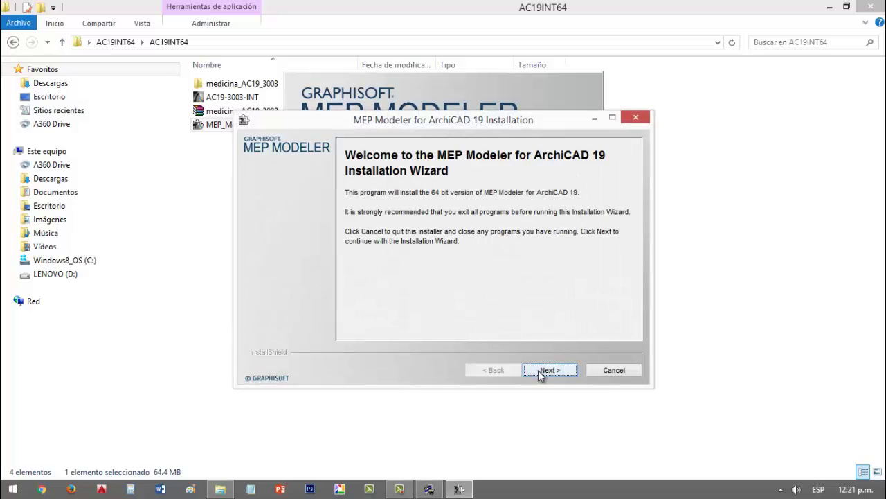
# Step: Continue the MEP Modeler wizard with the "I have a Hardware or Software Key" option and accept the license agreement
pyautogui.click(541, 375)
pyautogui.click(541, 374)
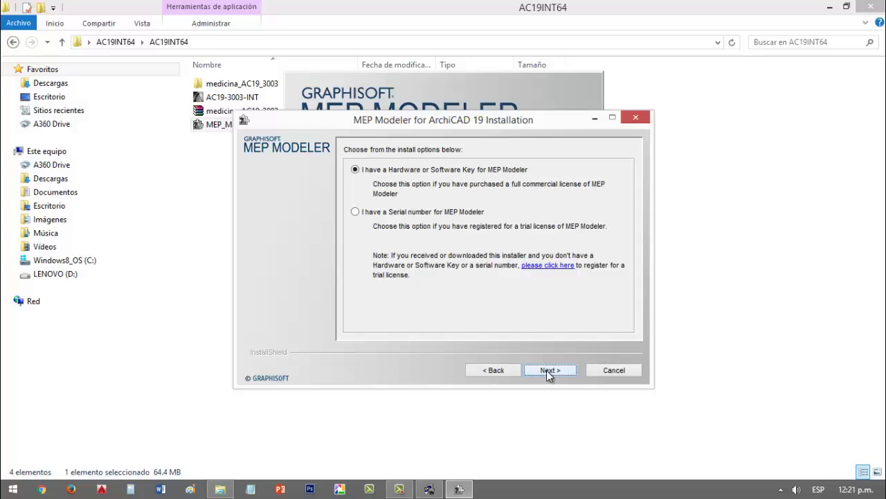
pyautogui.click(547, 369)
pyautogui.click(546, 370)
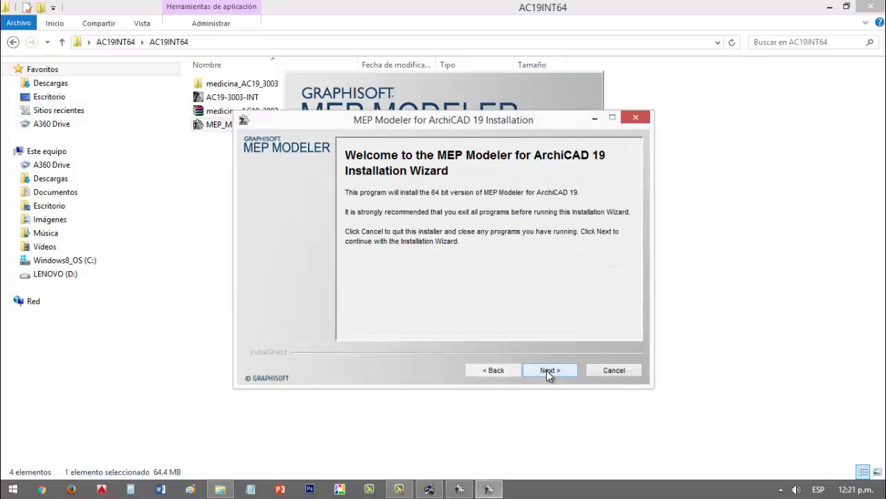
pyautogui.click(547, 370)
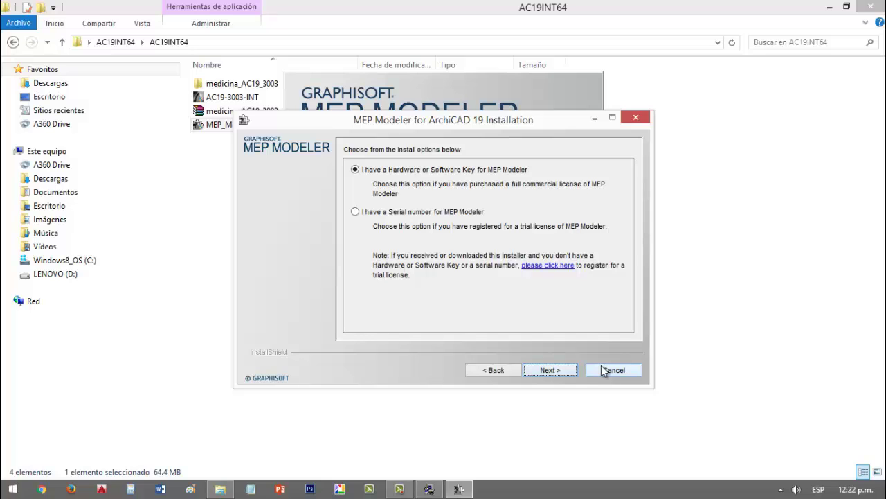
pyautogui.click(564, 369)
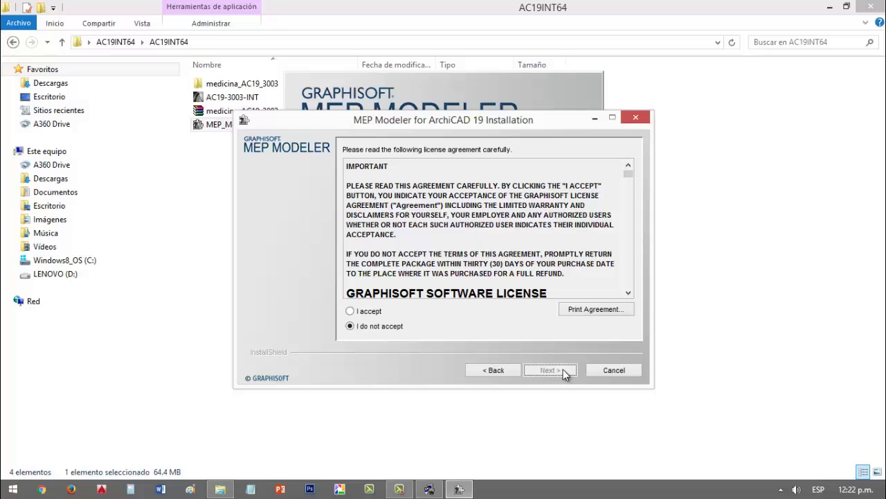
pyautogui.click(369, 310)
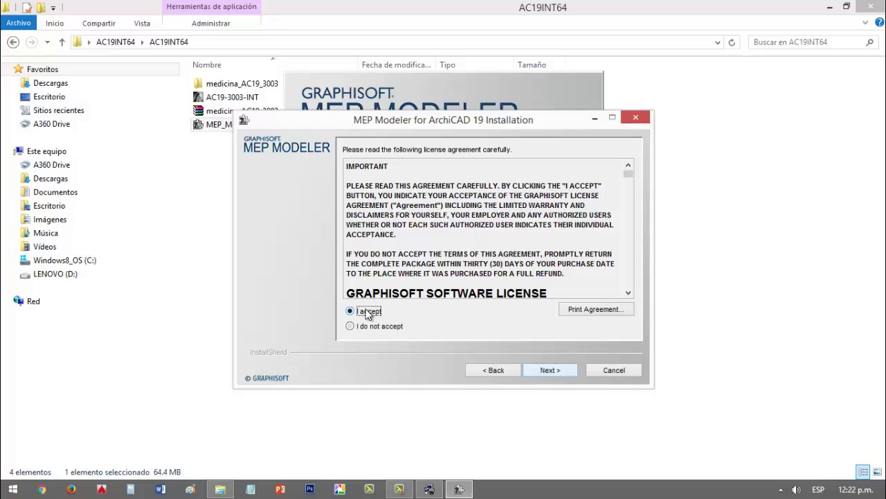
pyautogui.click(537, 371)
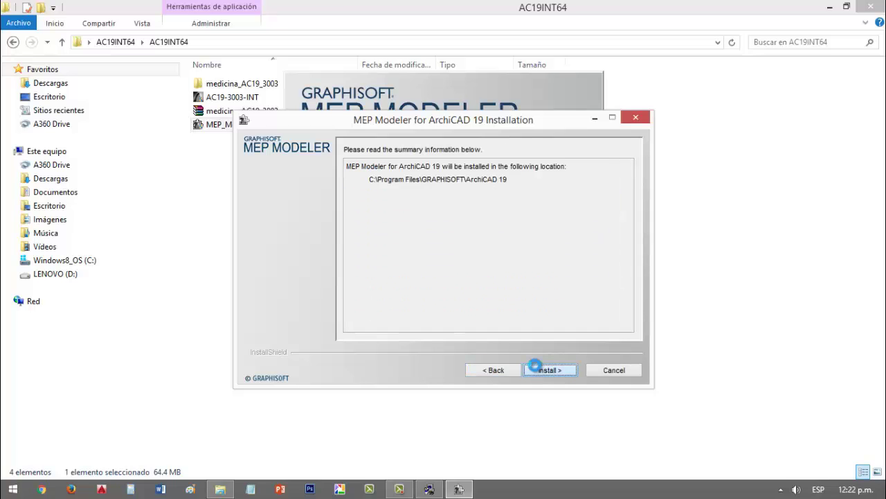
# Step: Install MEP Modeler into C:\Program Files\GRAPHISOFT\ArchiCAD 19, finish the wizard, and exit the MEP Modeler start screen
pyautogui.click(534, 366)
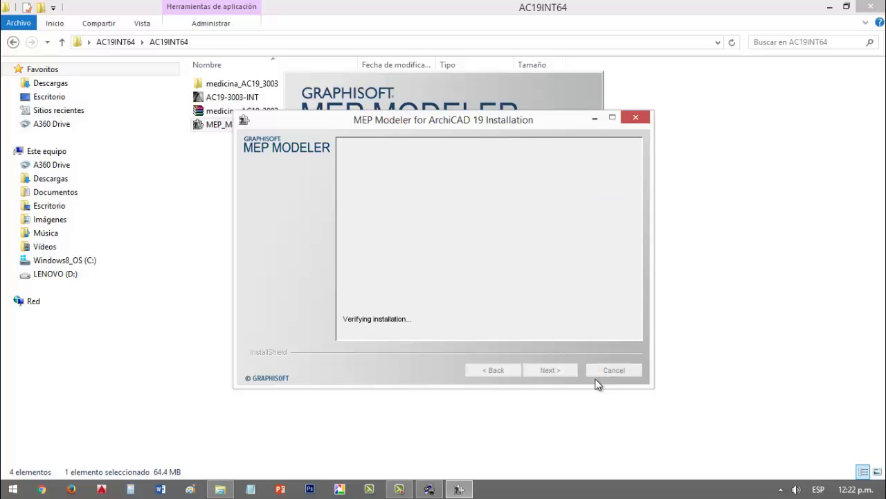
pyautogui.click(613, 374)
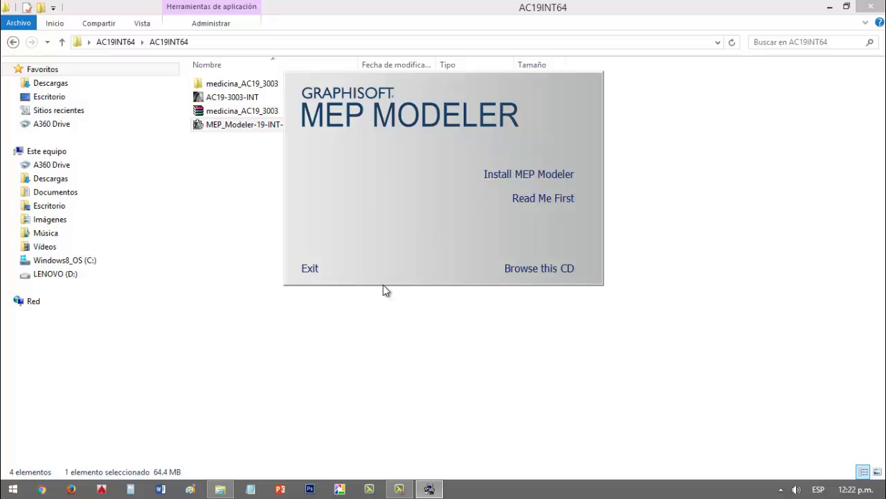
pyautogui.click(312, 269)
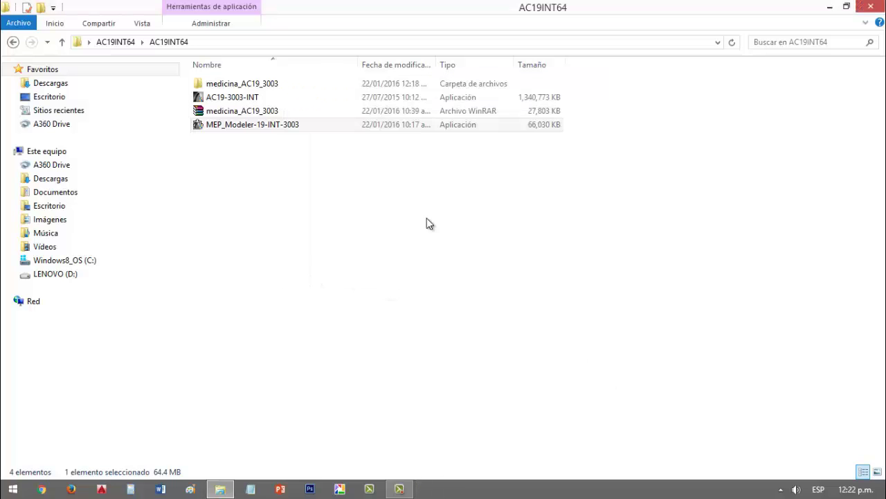
# Step: Minimize the AC19INT64 folder window and refresh the desktop
pyautogui.click(829, 7)
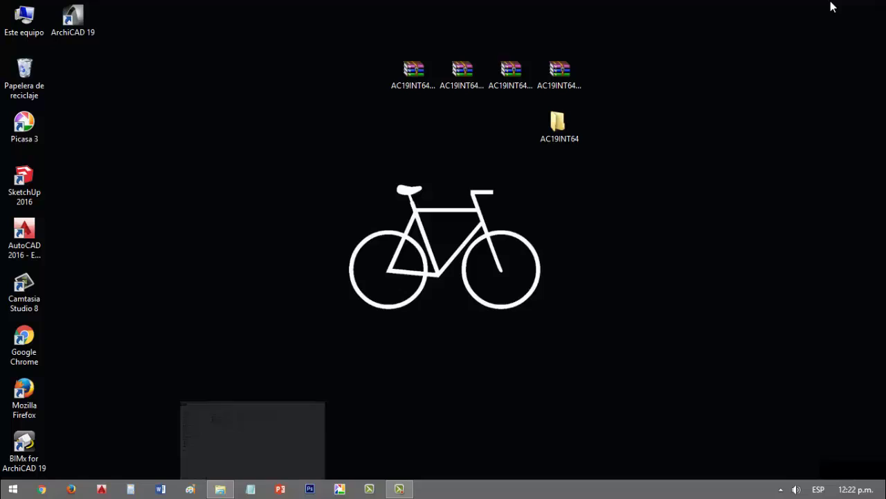
pyautogui.rightClick(327, 140)
pyautogui.click(360, 176)
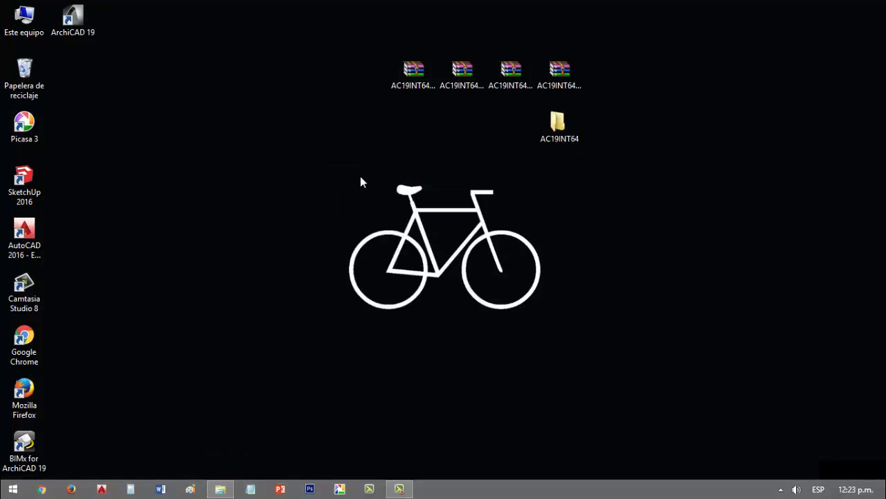
# Step: Launch ArchiCAD 19 and create a new project from ArchiCAD 19 Template.tpl with the Standard Profile 19 work environment
pyautogui.click(85, 18)
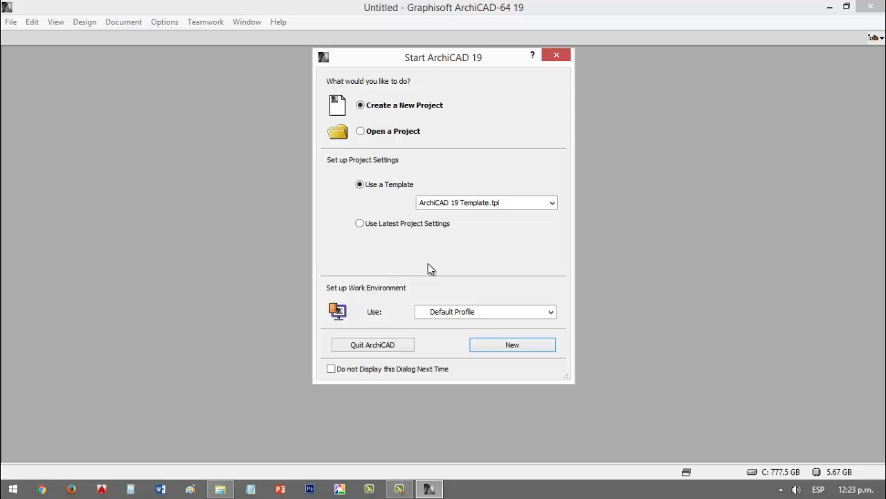
pyautogui.click(464, 313)
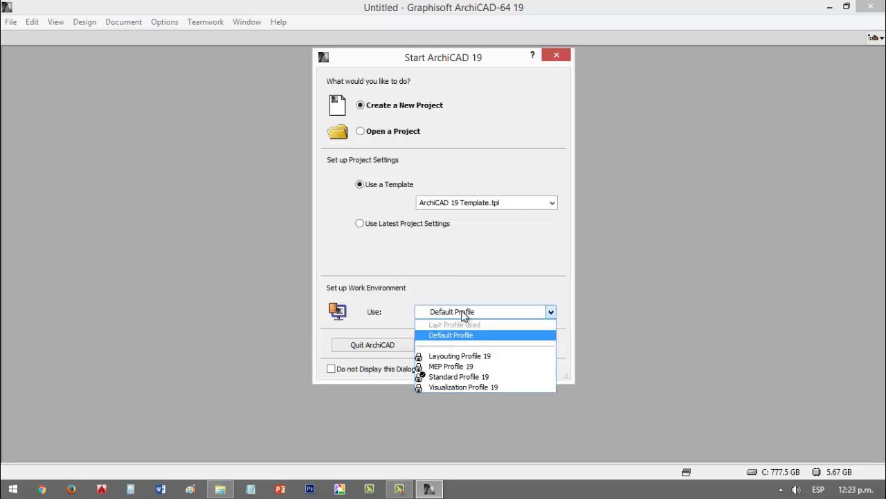
pyautogui.click(464, 377)
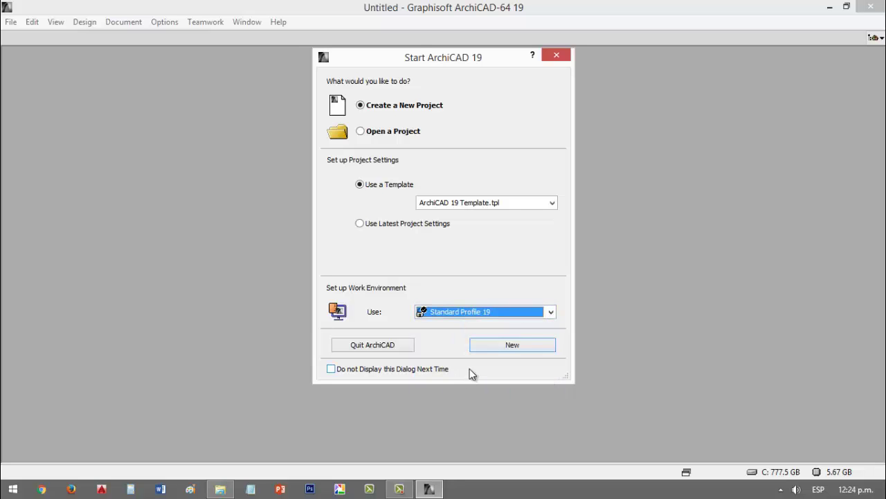
pyautogui.click(512, 349)
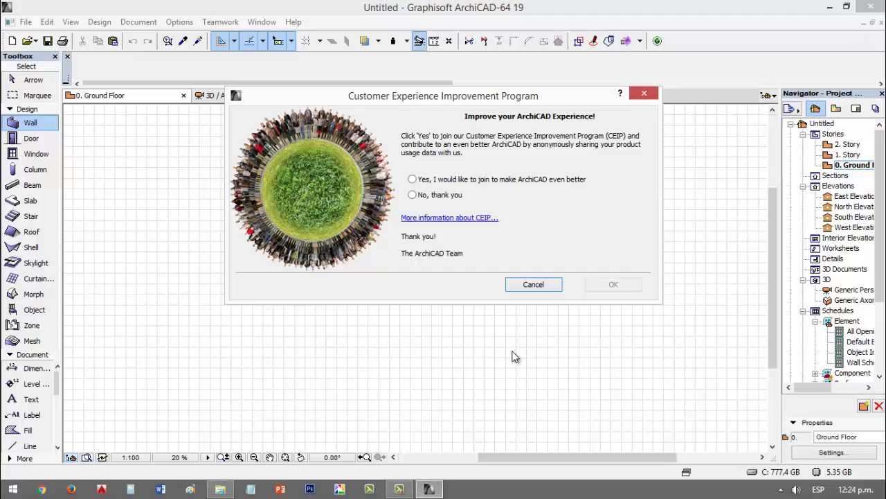
# Step: Decline to join the Customer Experience Improvement Program
pyautogui.click(445, 193)
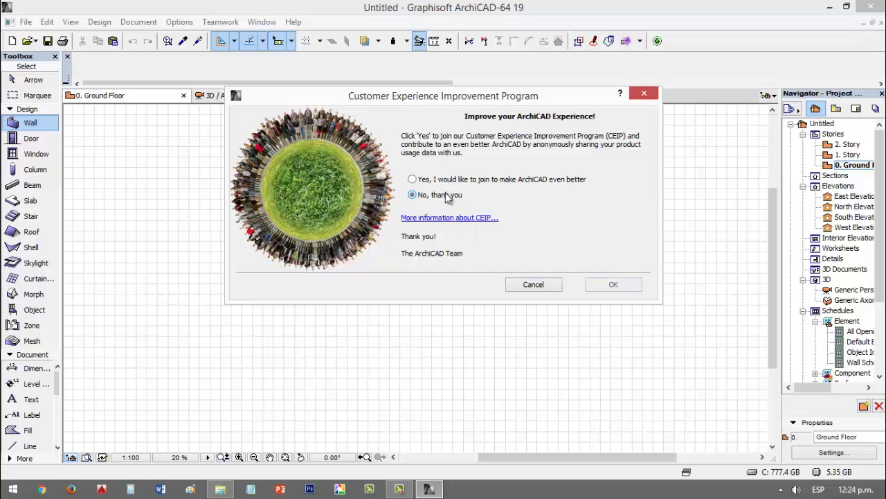
pyautogui.click(609, 284)
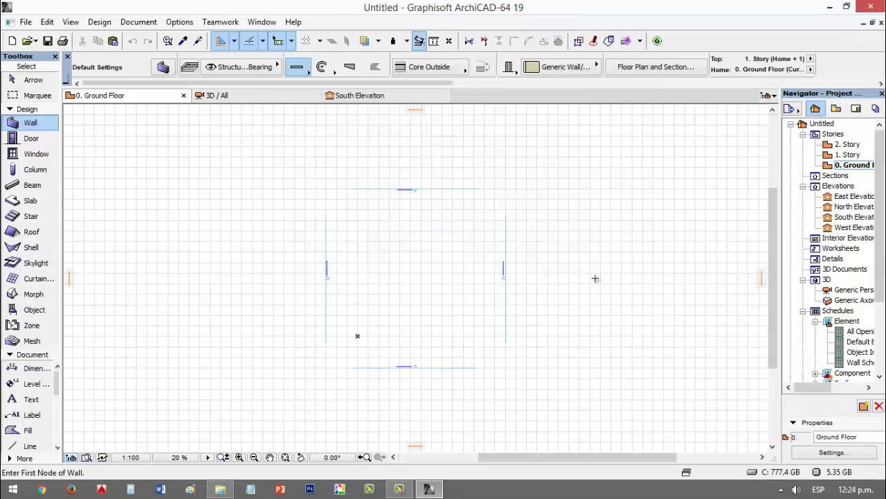
pyautogui.click(43, 112)
pyautogui.click(43, 112)
# Step: Review the license information for ArchiCAD-64, EcoDesigner STAR and MEP Modeler, and close it
pyautogui.click(294, 22)
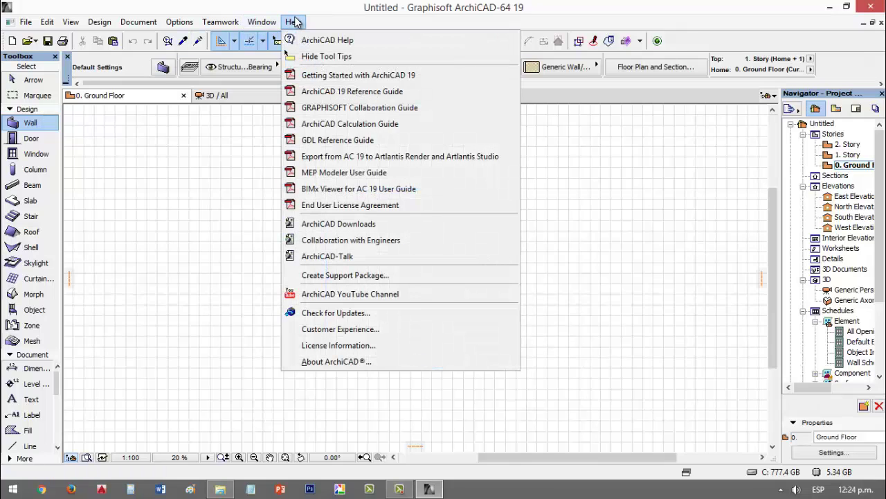
pyautogui.click(357, 345)
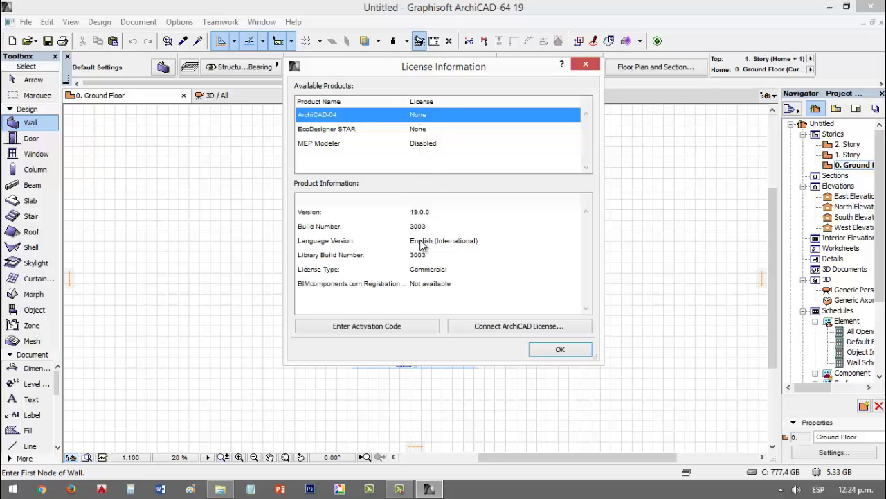
pyautogui.click(539, 350)
pyautogui.press('super+c')
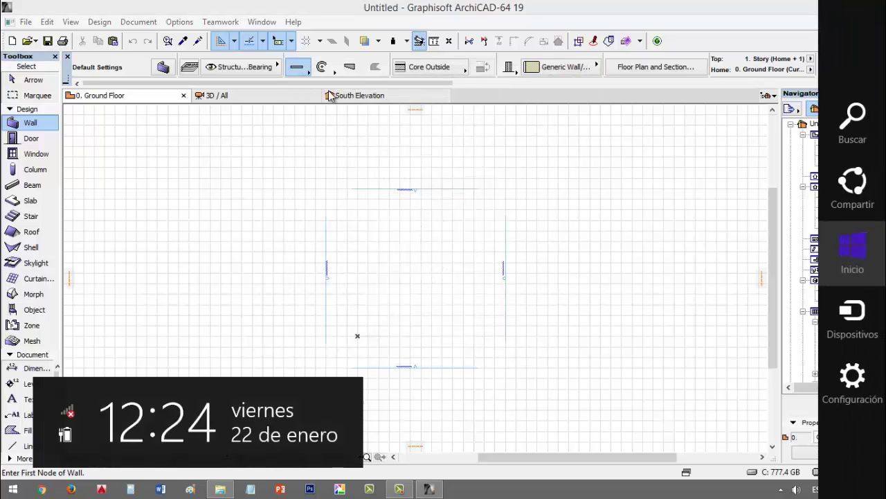
# Step: Display the About ArchiCAD screen to check the installed version and build
pyautogui.click(293, 22)
pyautogui.click(294, 22)
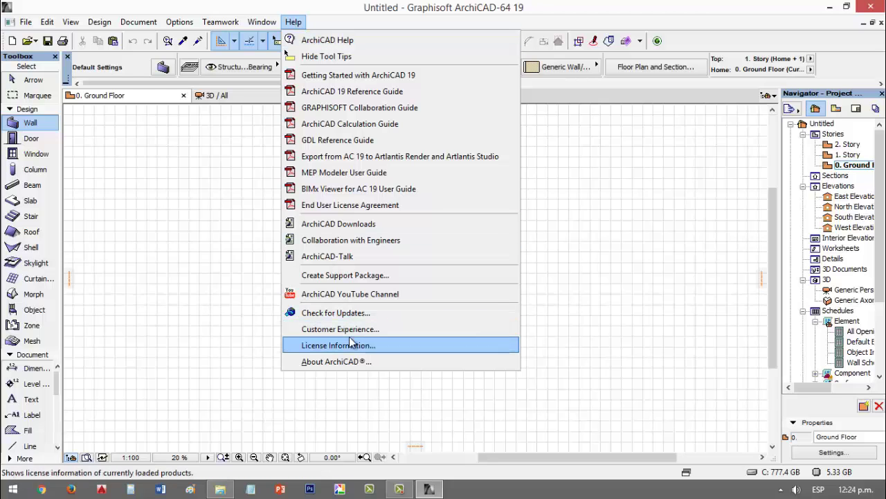
pyautogui.click(352, 360)
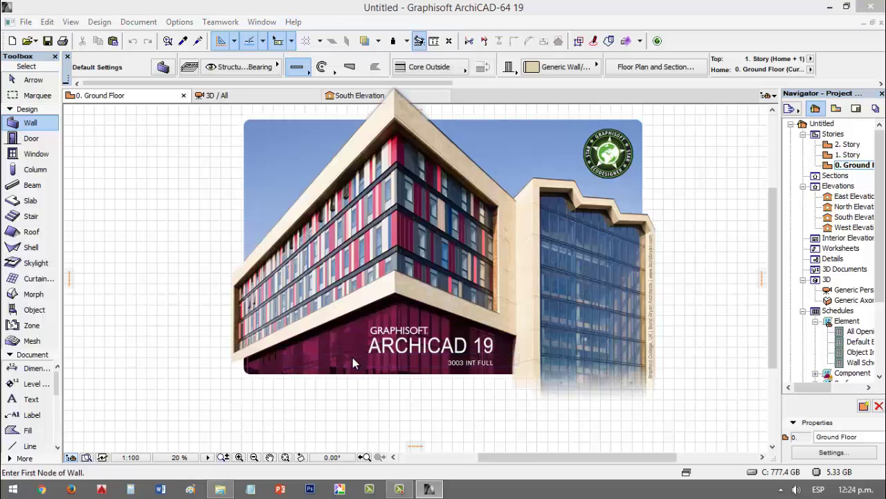